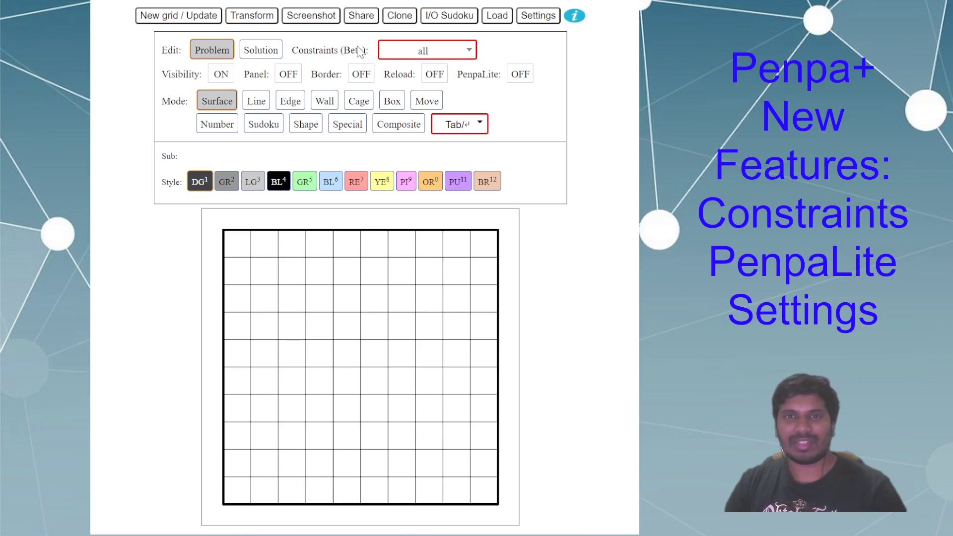
# Step: Shade three cells dark grey in an L from row 2, column 2 and draw a black line down column 4 from row 2 to 4
pyautogui.click(421, 50)
pyautogui.click(272, 153)
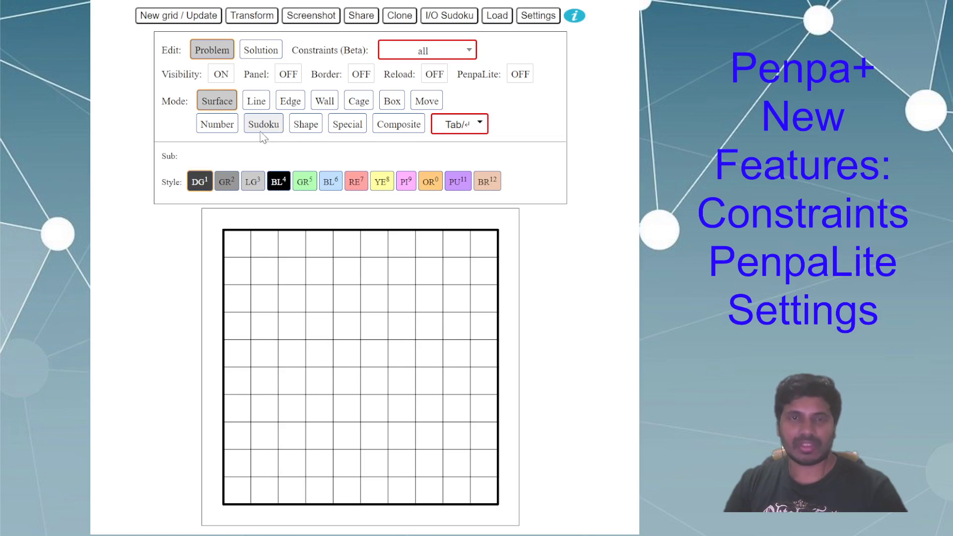
pyautogui.moveTo(264, 271); pyautogui.dragTo(291, 305)
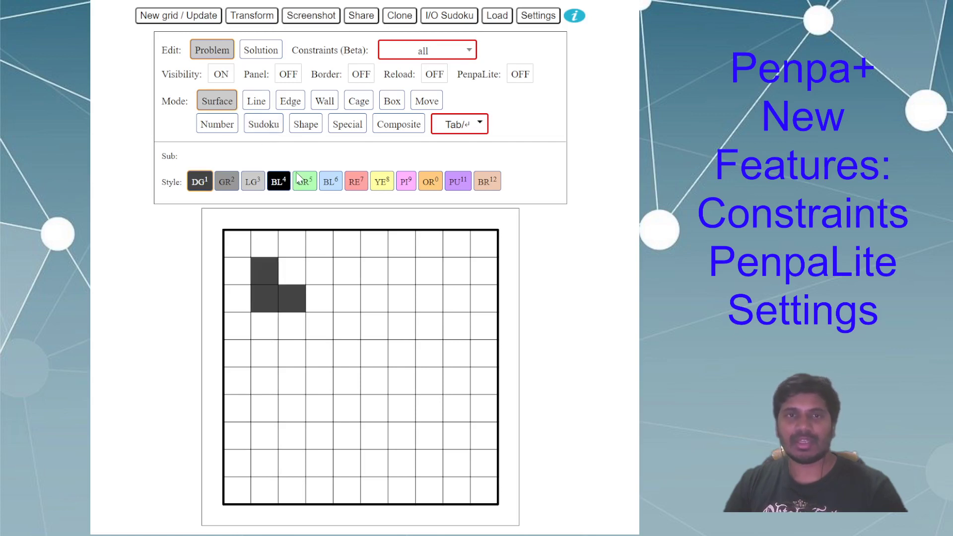
pyautogui.click(256, 101)
pyautogui.moveTo(319, 272); pyautogui.dragTo(320, 326)
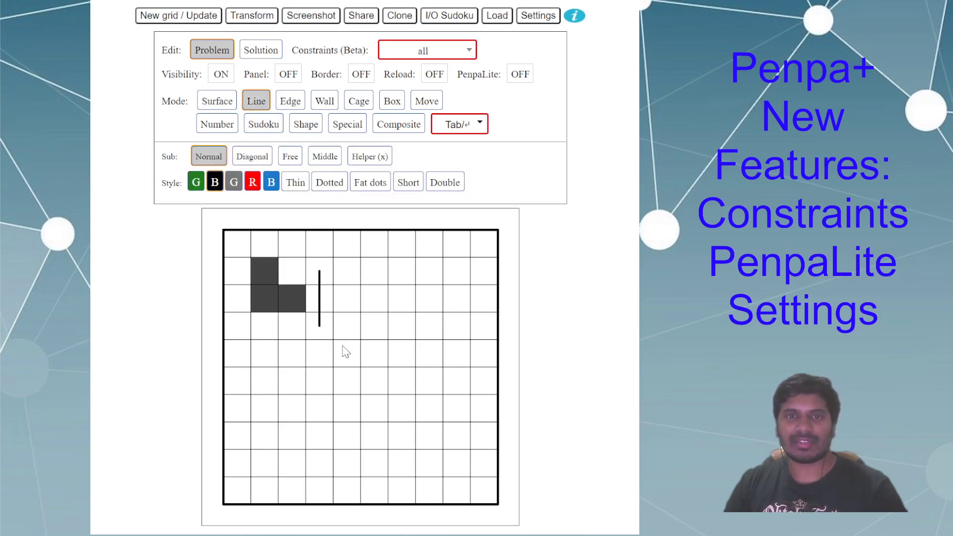
# Step: Switch to Shape mode with the floating panel enabled and move that panel clear of the grid
pyautogui.click(291, 101)
pyautogui.click(306, 124)
pyautogui.moveTo(281, 164)
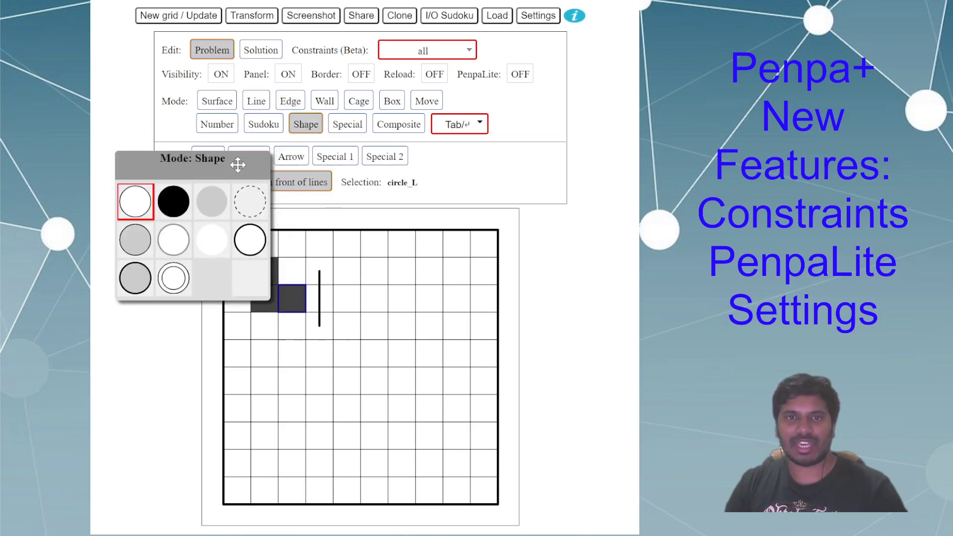
pyautogui.moveTo(238, 162); pyautogui.dragTo(170, 161)
pyautogui.moveTo(249, 158)
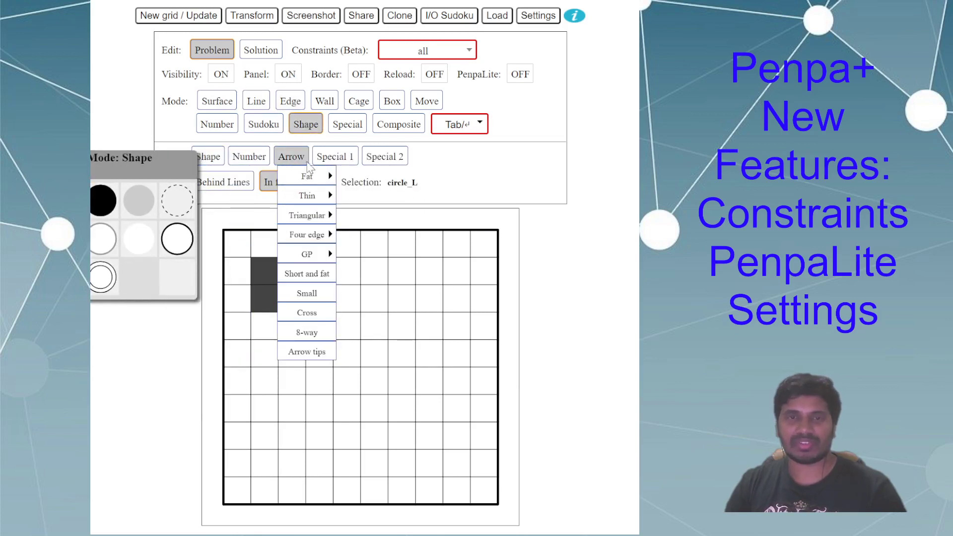
# Step: Look through the options of the Special, Composite, Shape and Number modes and return to Surface mode
pyautogui.click(348, 124)
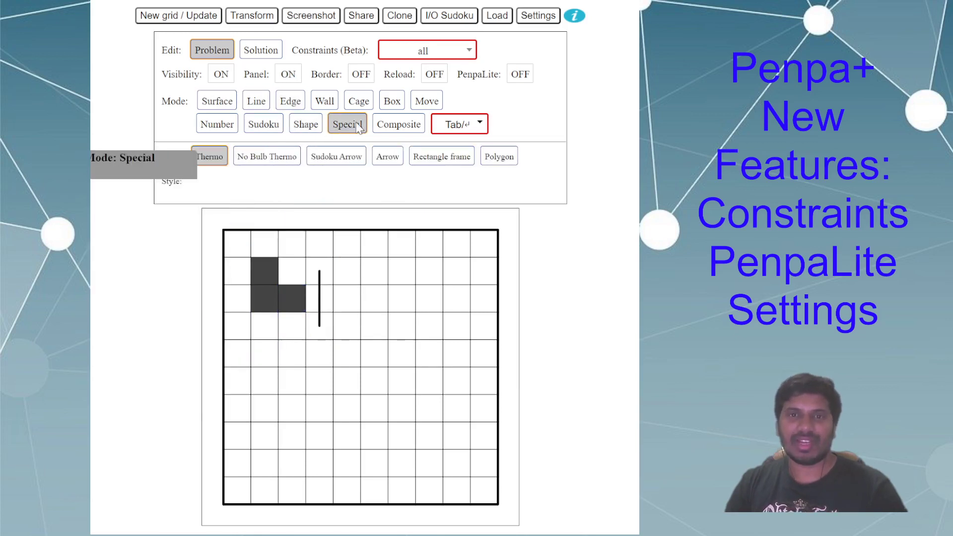
pyautogui.click(396, 131)
pyautogui.click(298, 121)
pyautogui.click(209, 127)
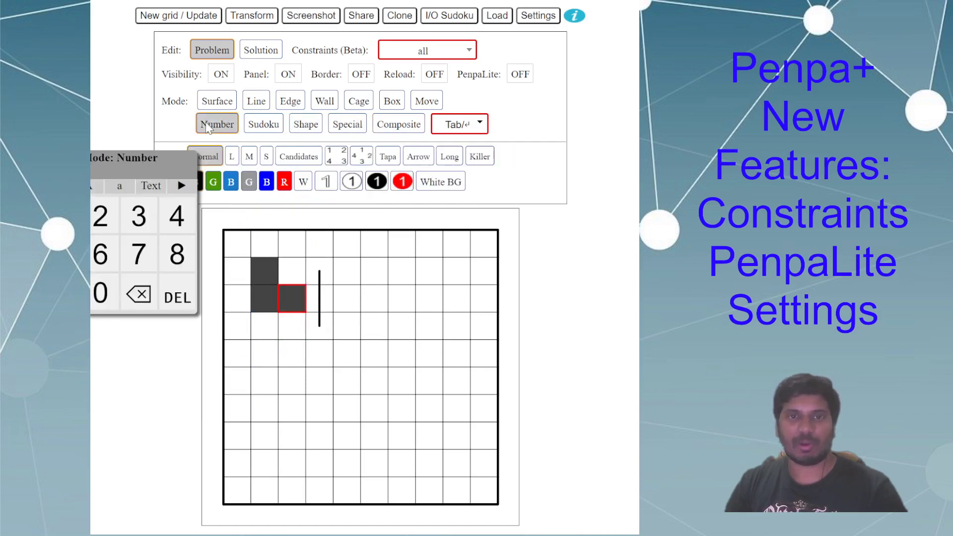
pyautogui.click(228, 104)
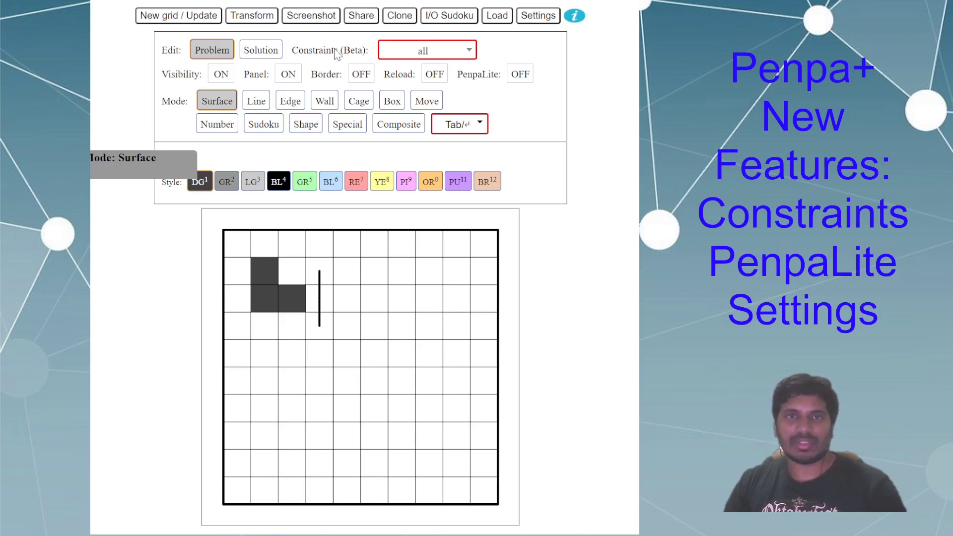
# Step: Review the available sudoku and puzzle constraints and the Helpful Links window
pyautogui.click(402, 51)
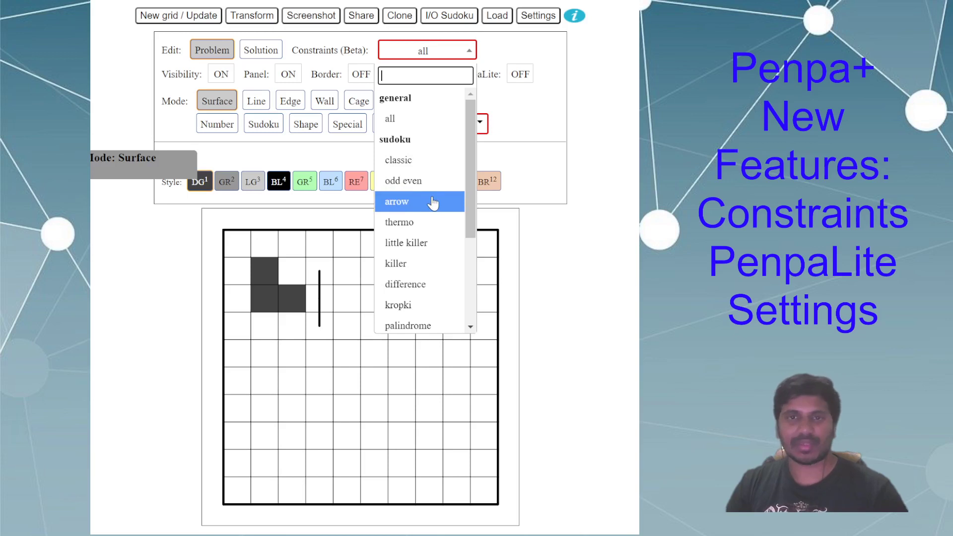
pyautogui.scroll(-3, 430, 194)
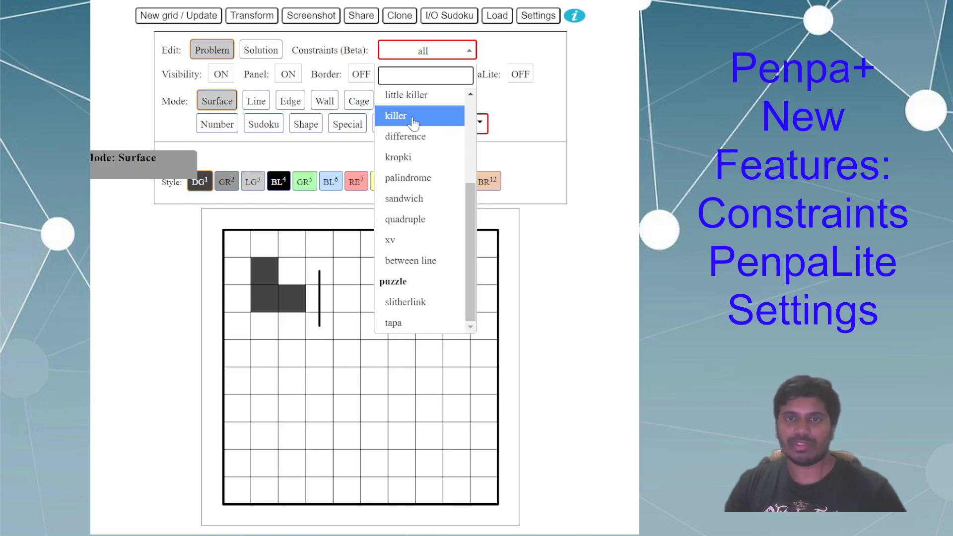
pyautogui.click(575, 16)
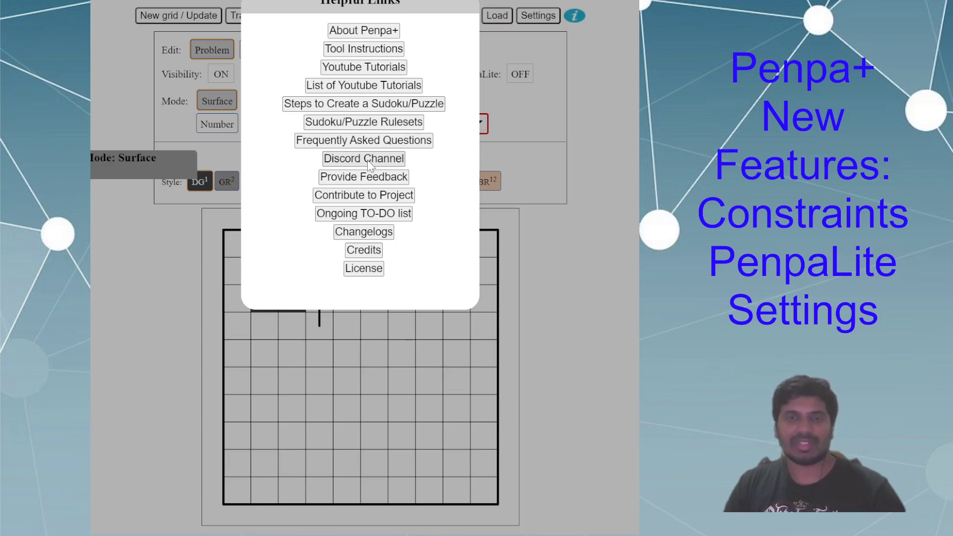
pyautogui.click(502, 183)
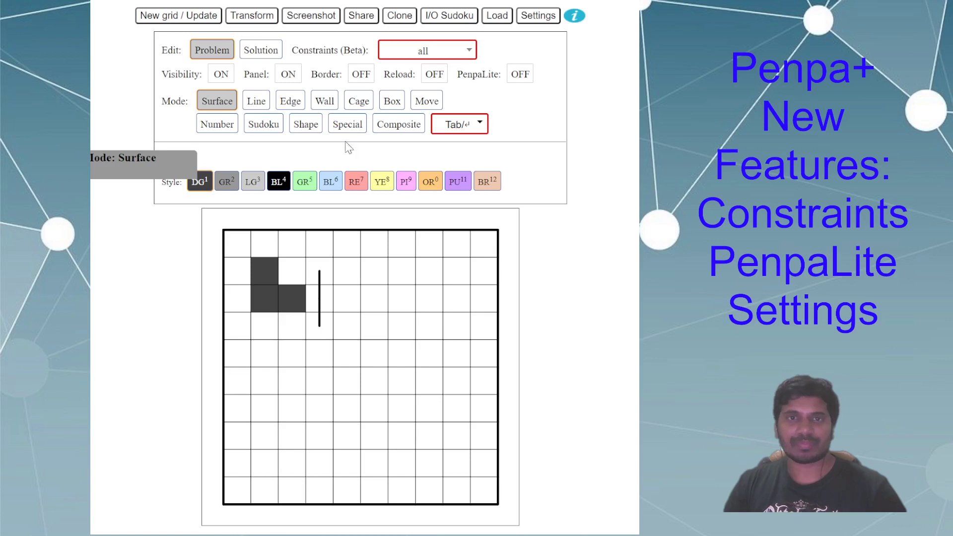
# Step: Set the constraint to odd even and choose the large square in Shape mode
pyautogui.click(446, 57)
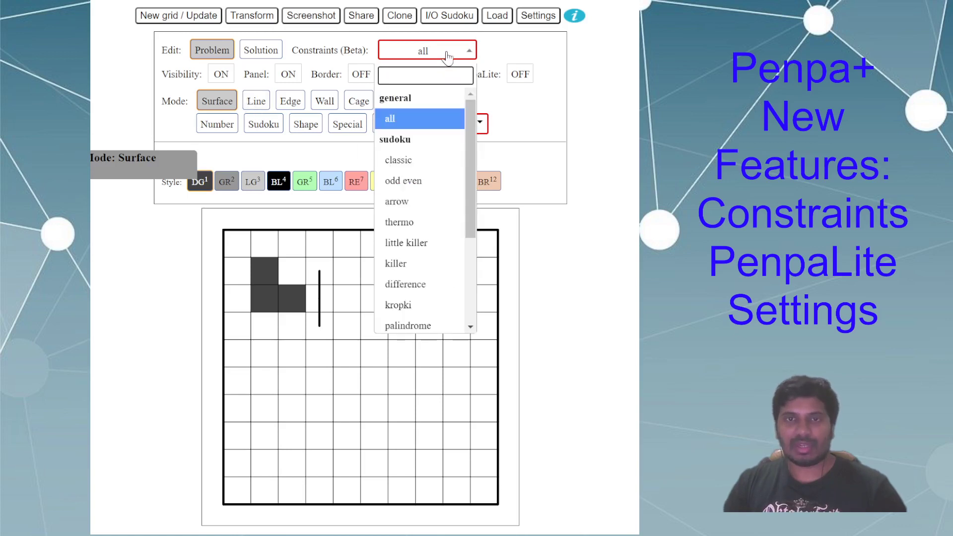
pyautogui.click(408, 183)
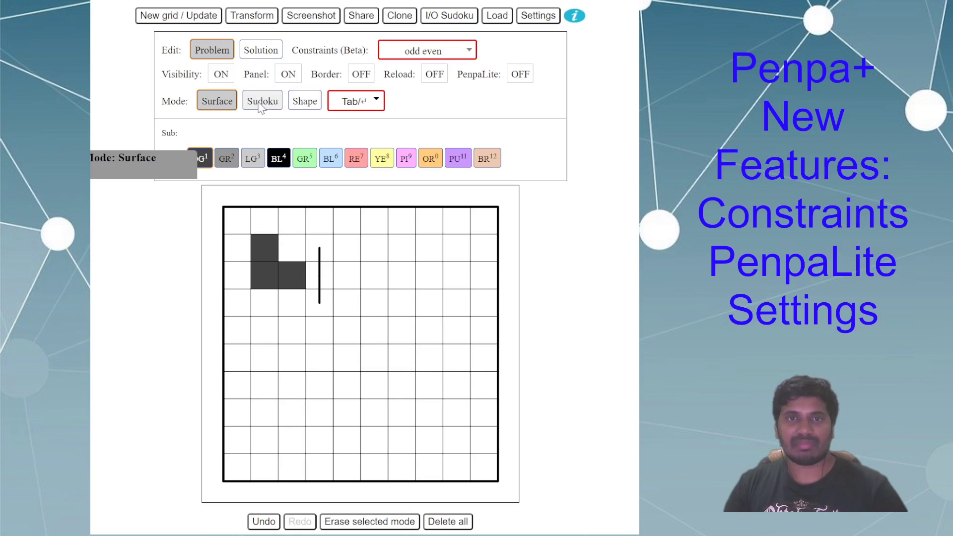
pyautogui.click(320, 104)
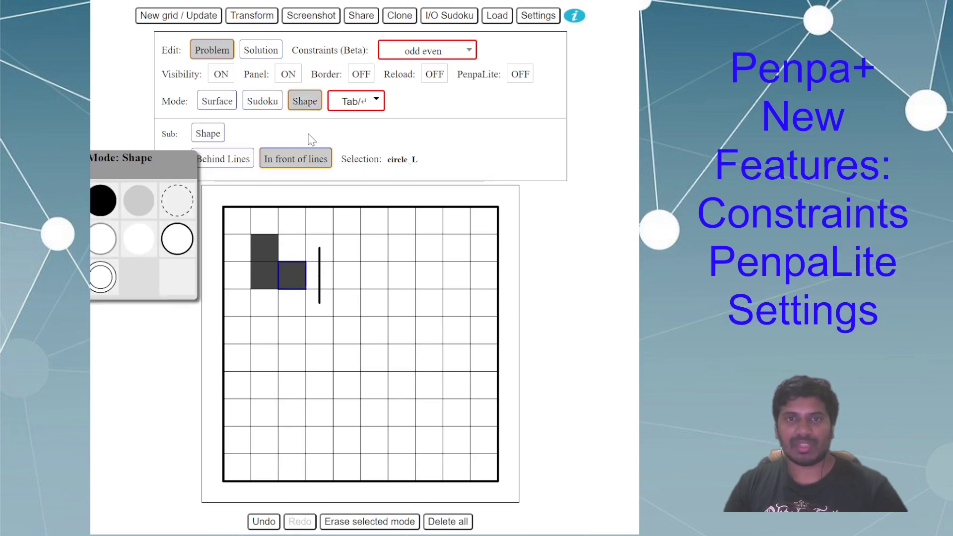
pyautogui.moveTo(214, 138)
pyautogui.moveTo(247, 153)
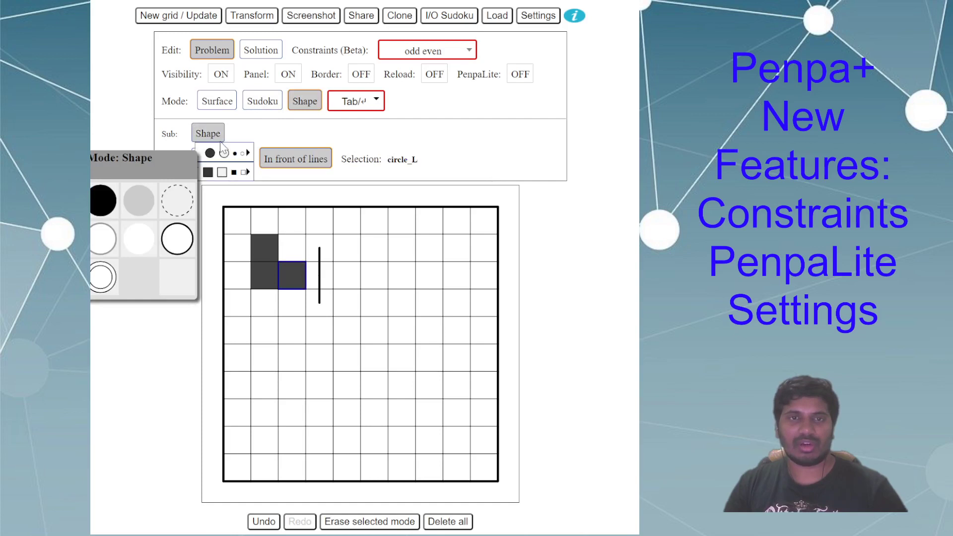
pyautogui.moveTo(209, 171)
pyautogui.click(282, 172)
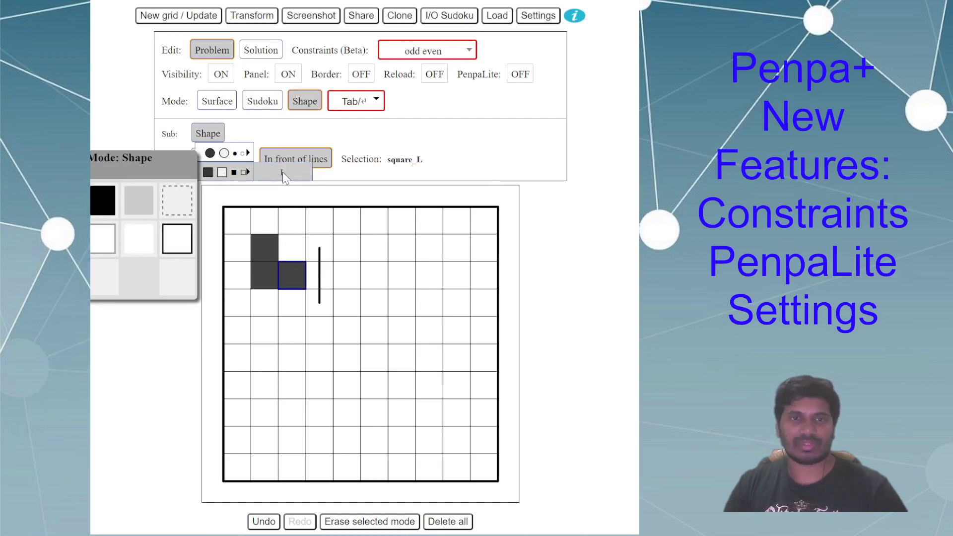
# Step: Set the constraint to thermo and switch to Special mode
pyautogui.click(435, 50)
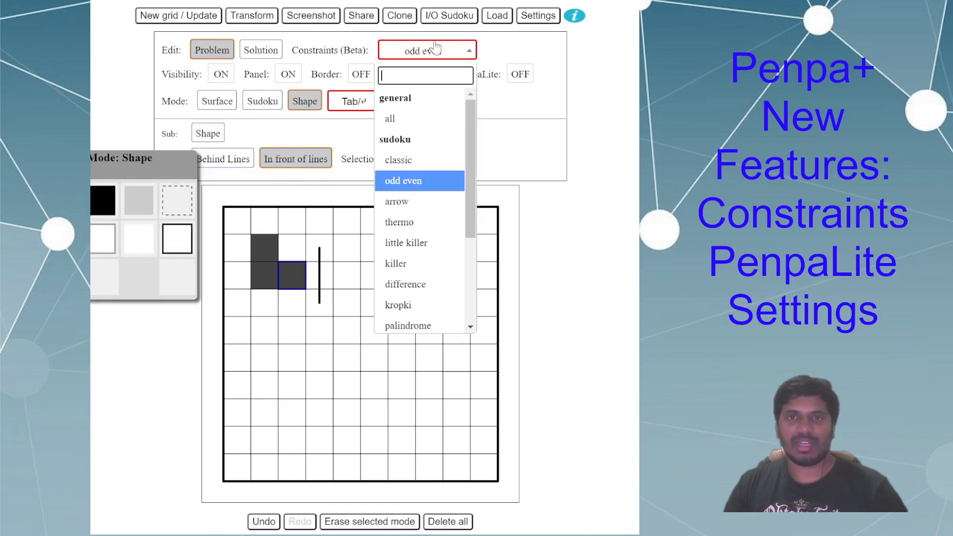
pyautogui.click(419, 228)
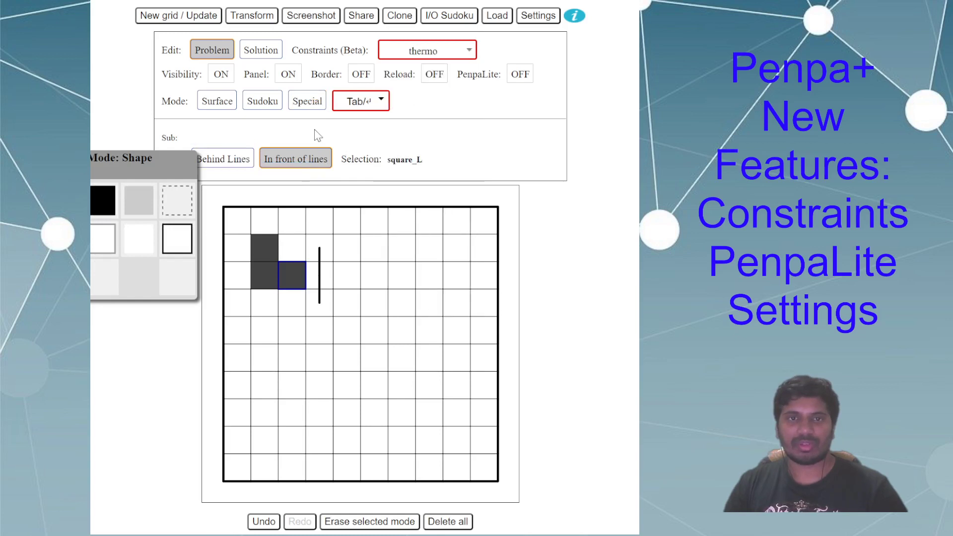
pyautogui.click(297, 104)
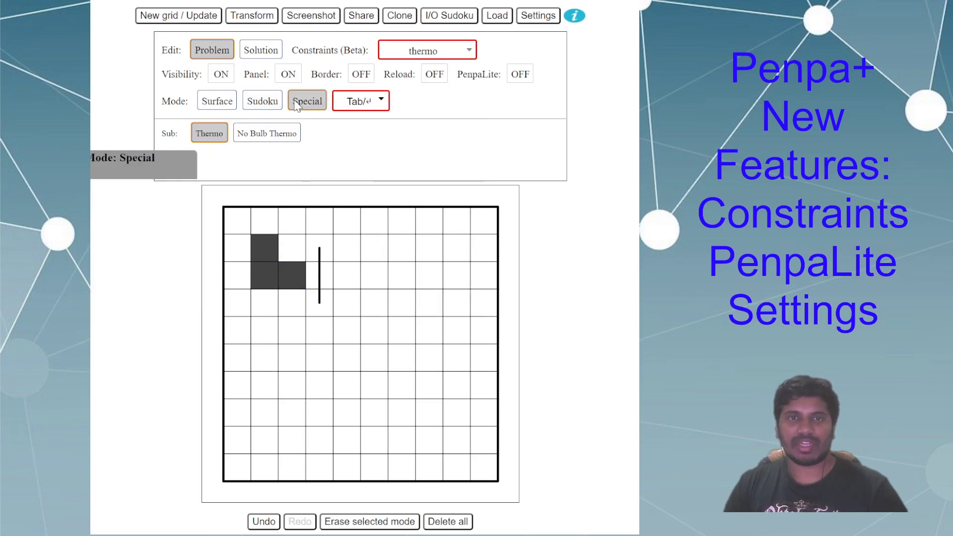
# Step: Cycle through the Surface, Sudoku and Special modes offered for the thermo constraint
pyautogui.click(209, 107)
pyautogui.click(271, 106)
pyautogui.press('Tab')
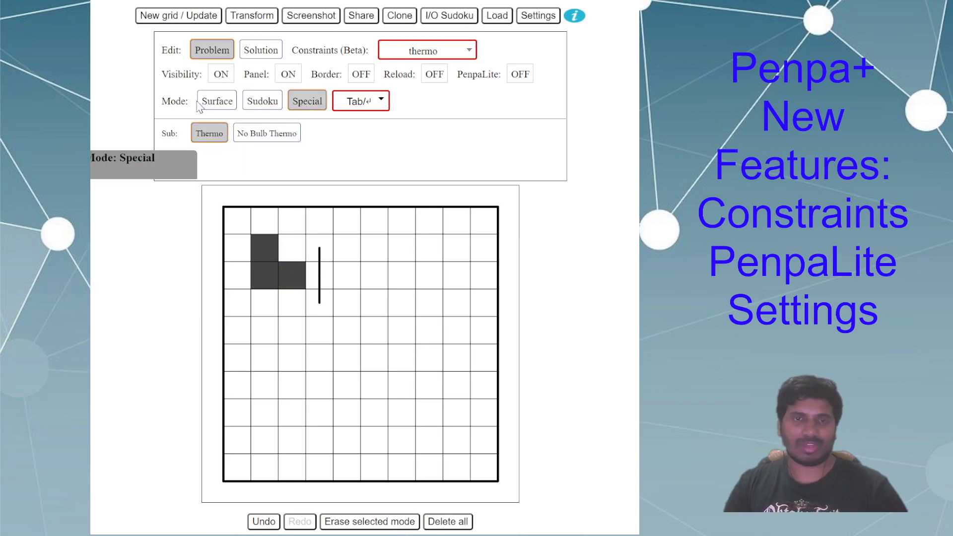
pyautogui.press('Tab')
pyautogui.click(268, 104)
pyautogui.click(307, 102)
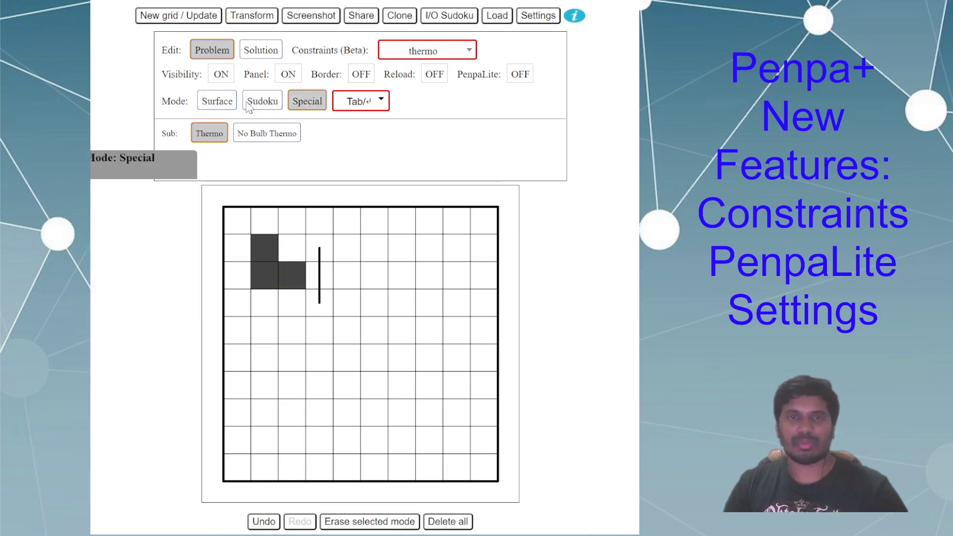
pyautogui.click(262, 102)
pyautogui.press('Tab')
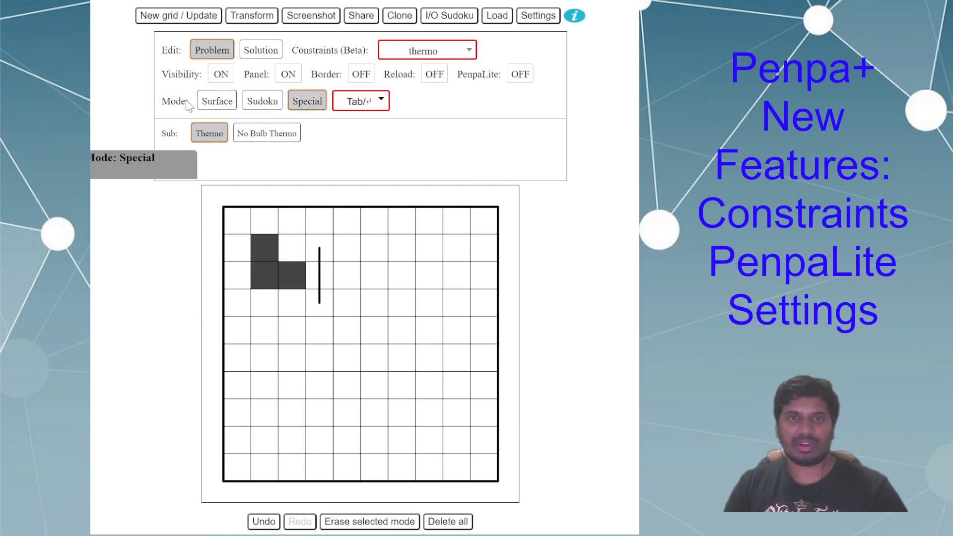
pyautogui.press('Tab')
pyautogui.press('Tab')
pyautogui.click(304, 102)
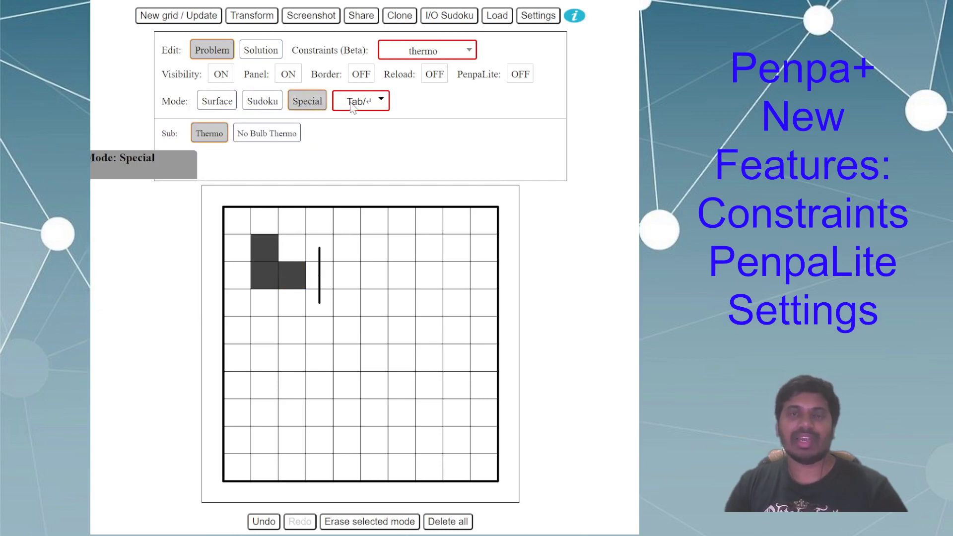
# Step: Draw a thermo in Special mode from row 2, column 5 down to row 4 and across to column 7
pyautogui.click(260, 104)
pyautogui.click(310, 103)
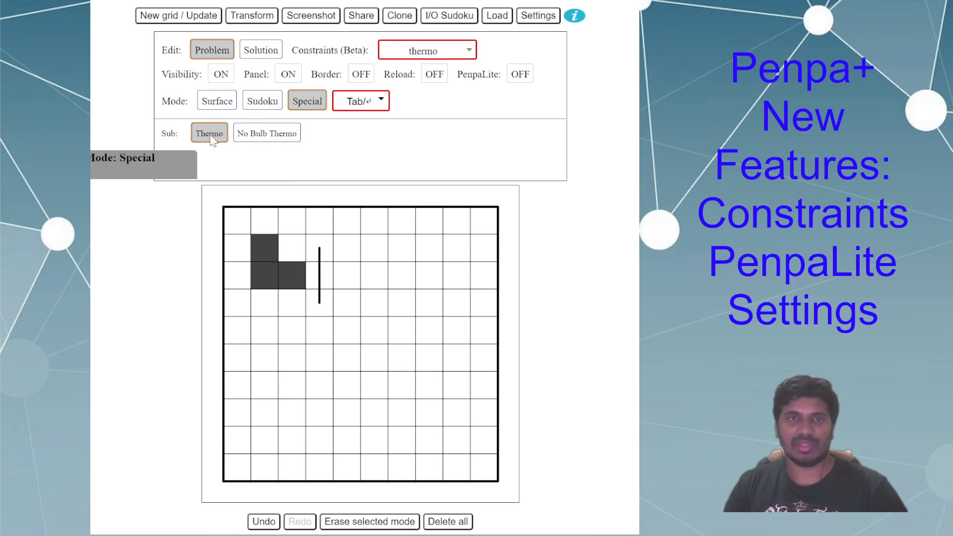
pyautogui.moveTo(349, 258); pyautogui.dragTo(376, 311)
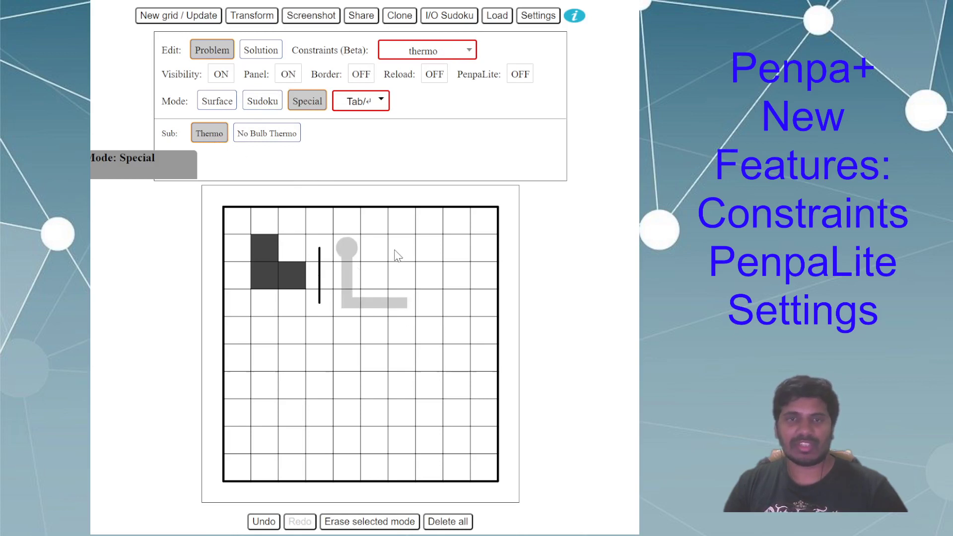
# Step: Set the constraint to arrow and draw a Sudoku Arrow down column 8 from row 2 to row 4
pyautogui.click(424, 51)
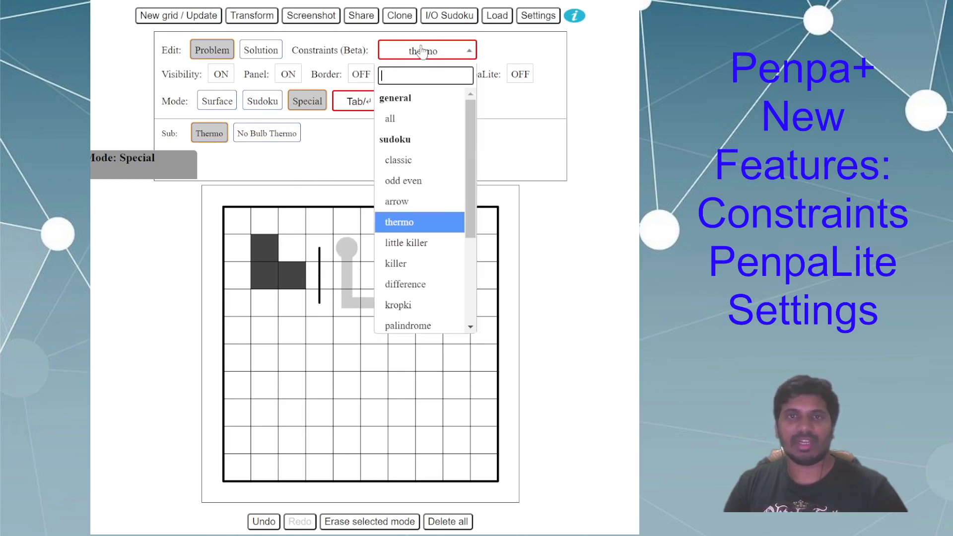
pyautogui.click(406, 202)
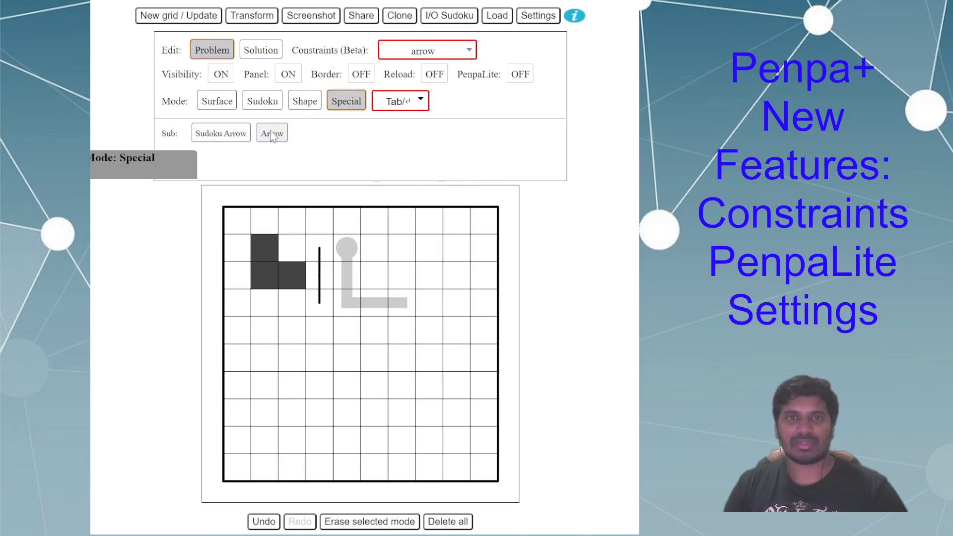
pyautogui.click(305, 104)
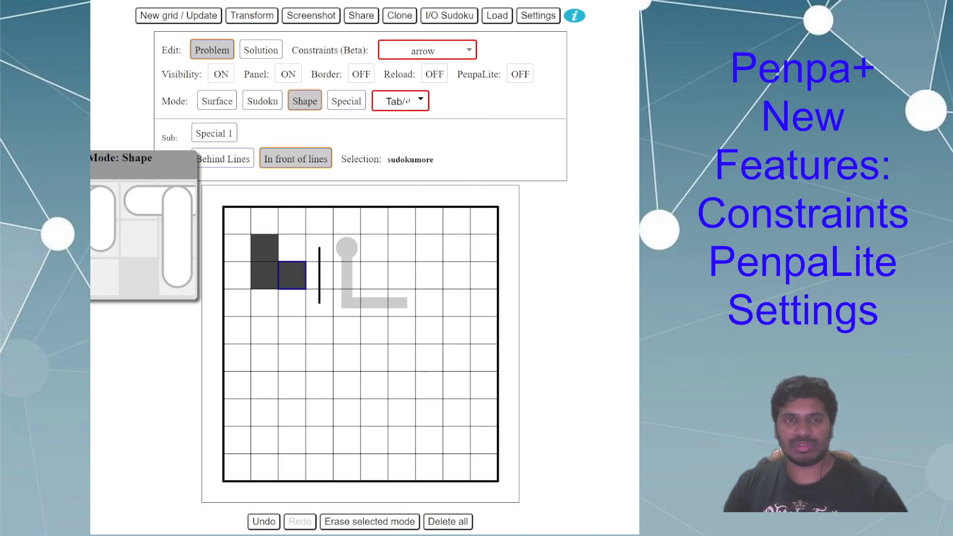
pyautogui.click(331, 104)
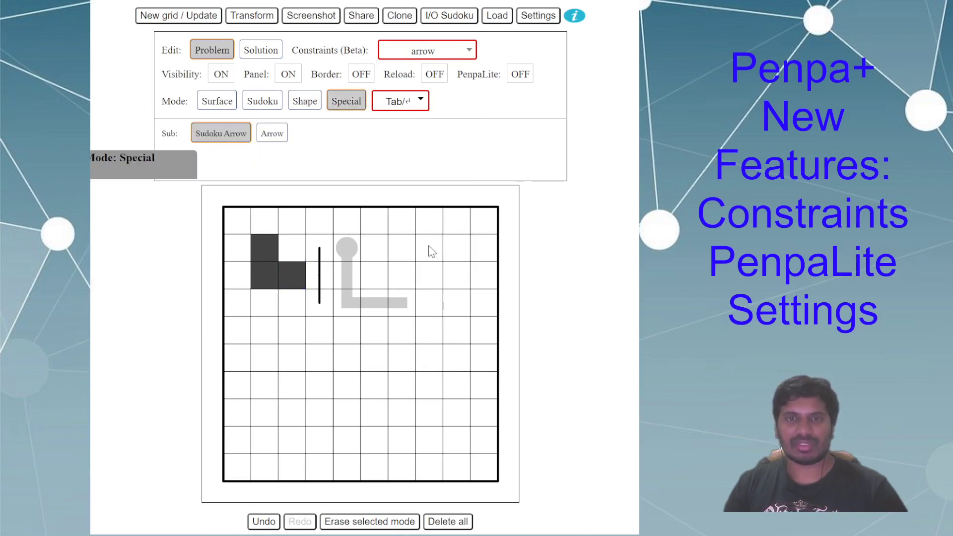
pyautogui.moveTo(428, 249); pyautogui.dragTo(429, 304)
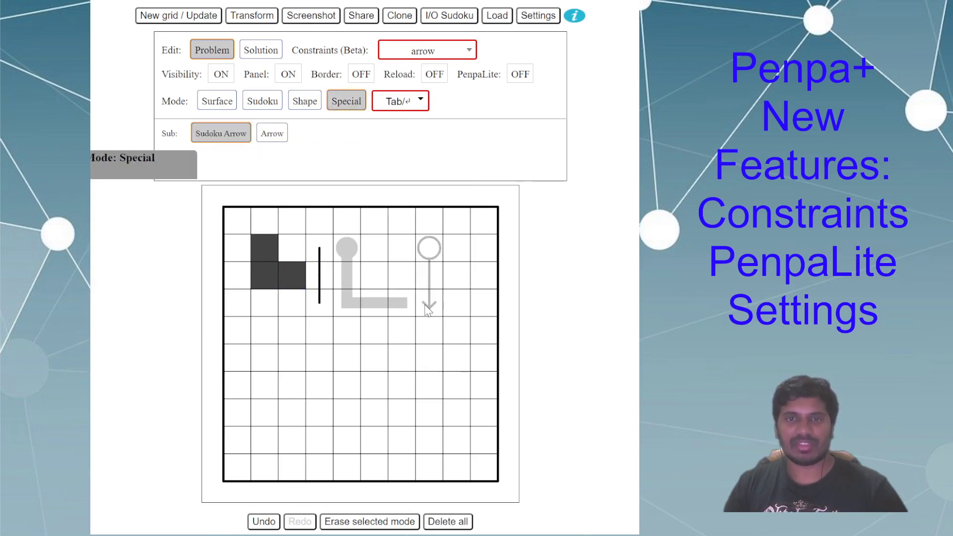
# Step: Browse the list of constraints and set the constraint to kropki
pyautogui.click(464, 50)
pyautogui.scroll(-3, 432, 178)
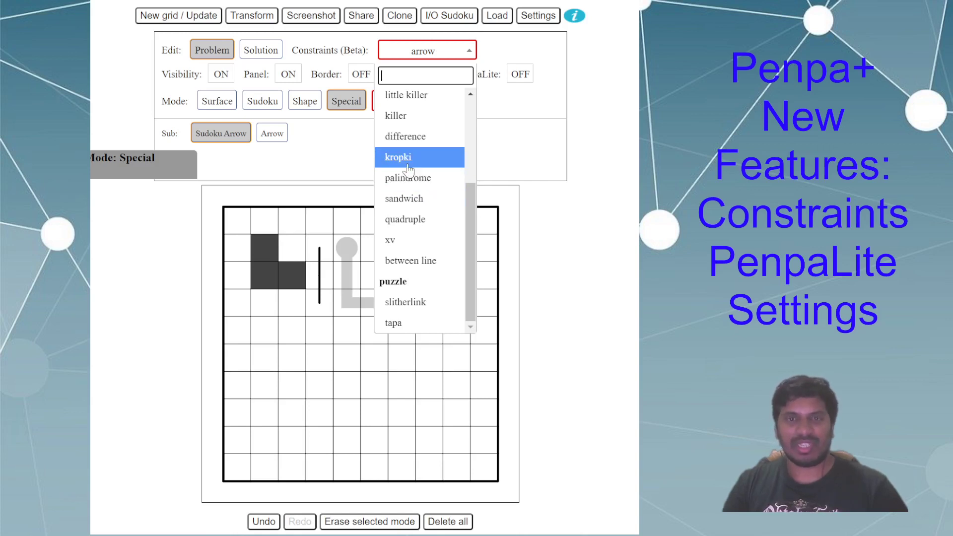
pyautogui.click(308, 151)
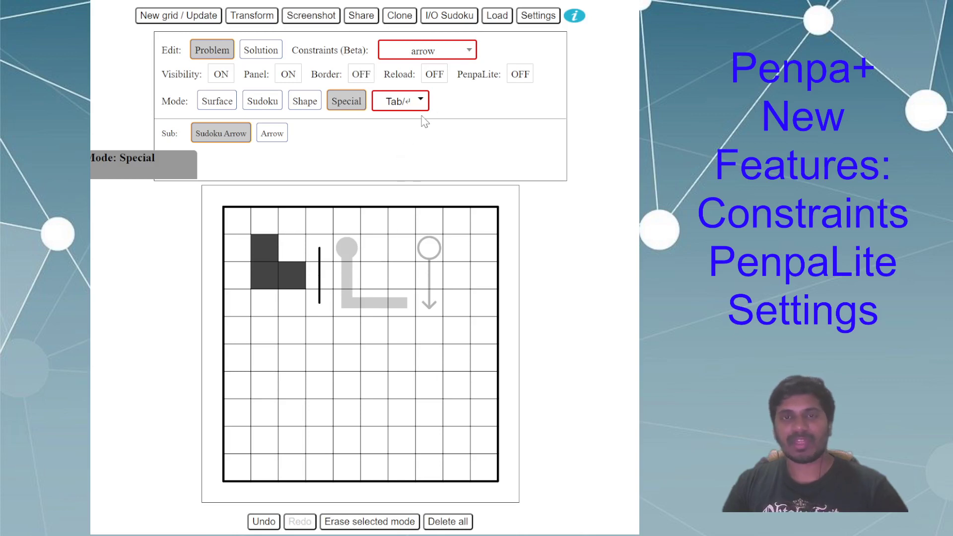
pyautogui.click(457, 57)
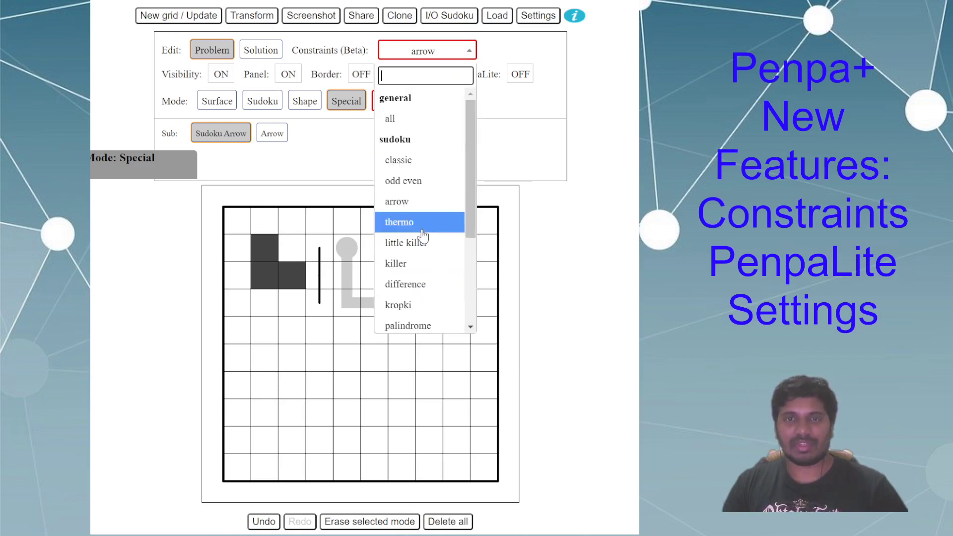
pyautogui.click(420, 308)
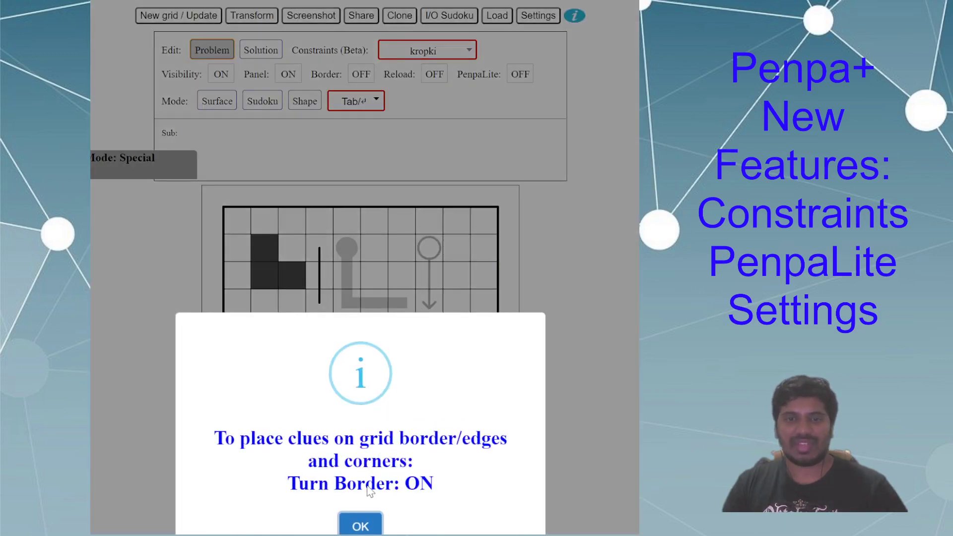
# Step: Dismiss the border notice, turn Border on and switch to Shape mode for the kropki constraint
pyautogui.click(365, 523)
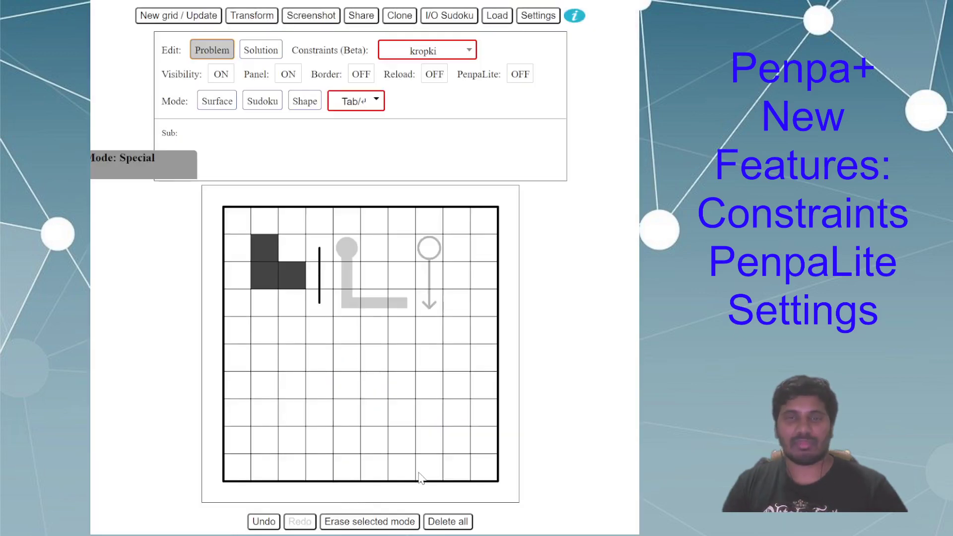
pyautogui.click(362, 75)
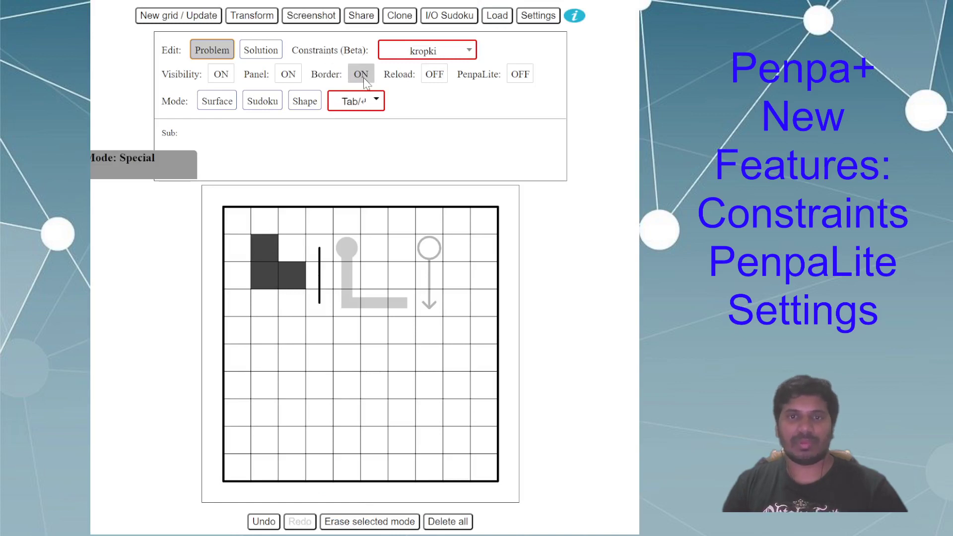
pyautogui.click(306, 102)
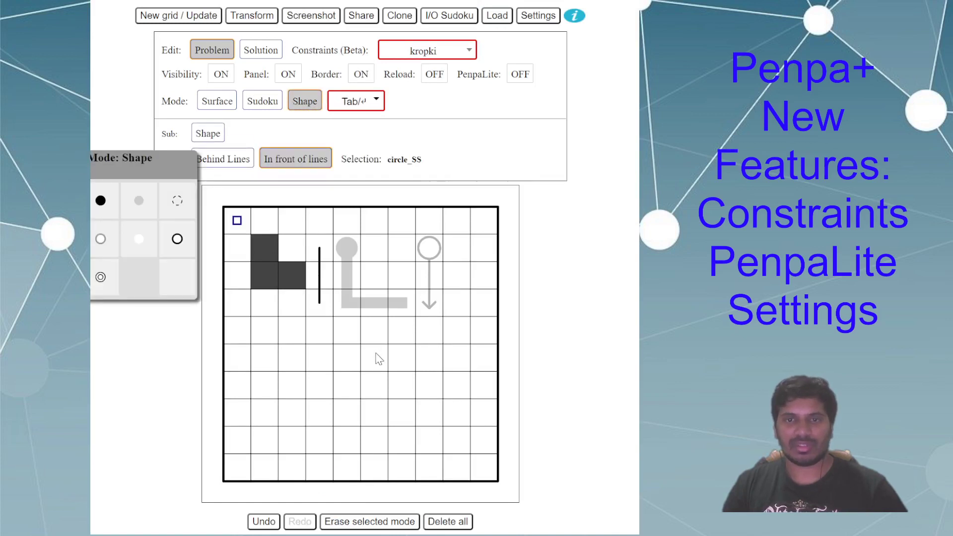
# Step: Try placing small circles on the cell edges and corners around row 6, columns 5 and 6, and remove them again
pyautogui.click(360, 357)
pyautogui.click(387, 343)
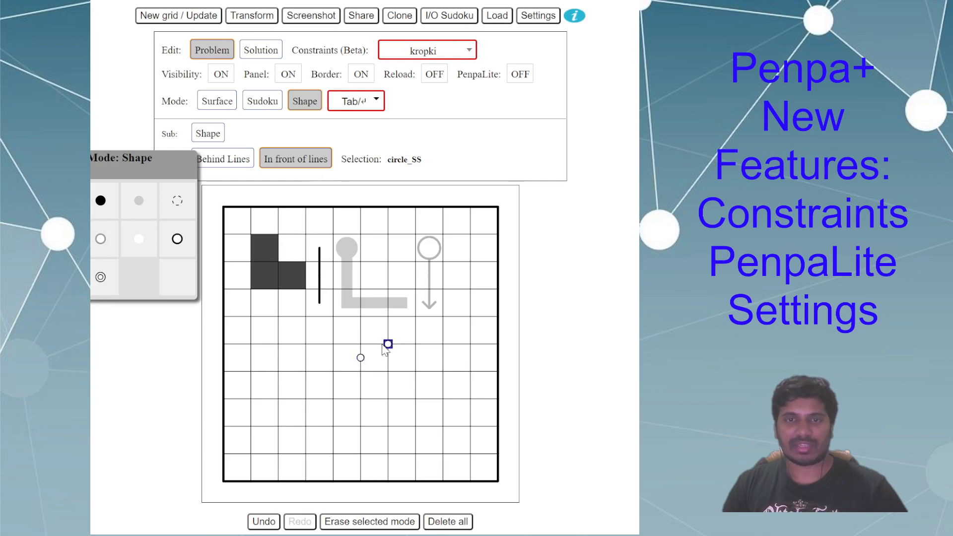
pyautogui.click(374, 343)
pyautogui.click(388, 343)
pyautogui.click(374, 343)
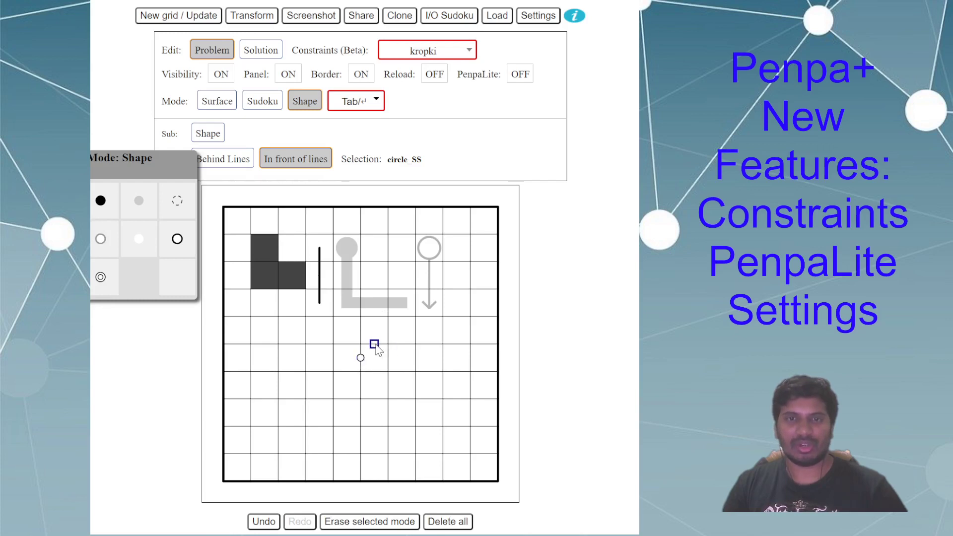
pyautogui.click(361, 343)
pyautogui.click(360, 358)
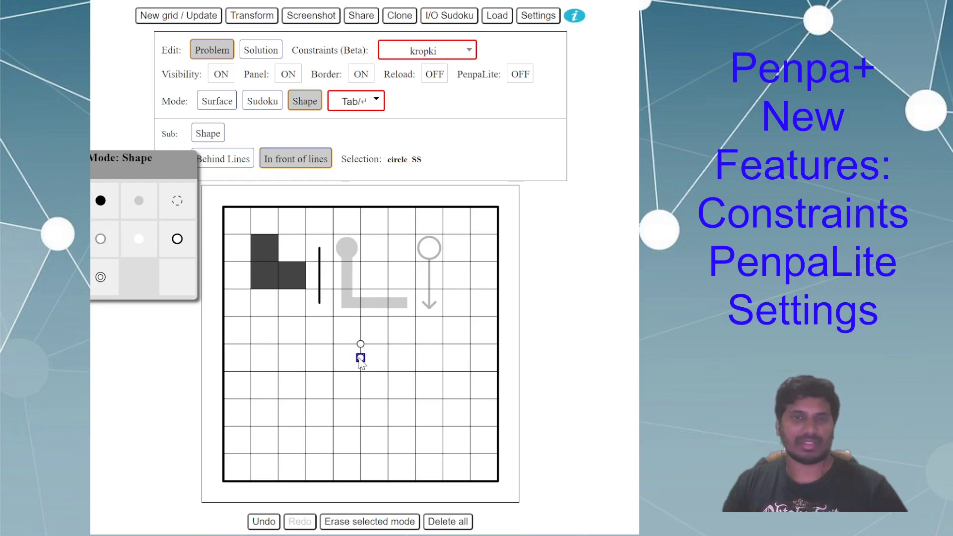
pyautogui.click(361, 346)
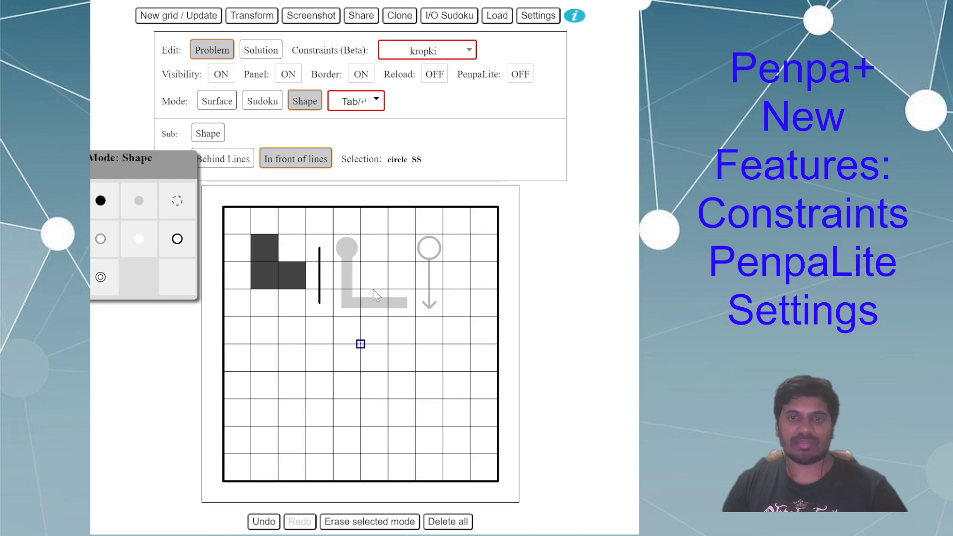
# Step: Look through the list of constraints and set the constraint to xv
pyautogui.click(413, 54)
pyautogui.scroll(-3, 416, 198)
pyautogui.scroll(3, 416, 219)
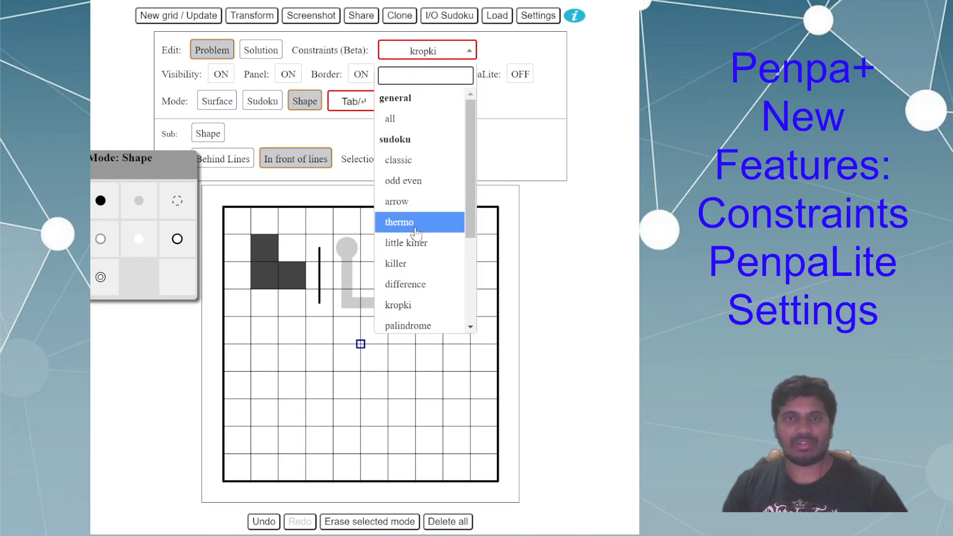
pyautogui.scroll(-1, 415, 232)
pyautogui.scroll(-3, 416, 233)
pyautogui.click(404, 238)
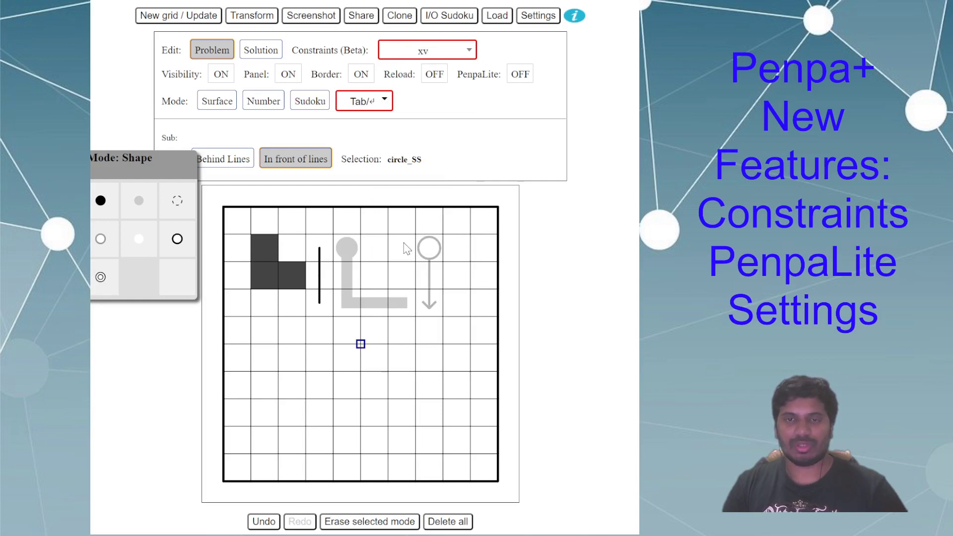
# Step: In Number mode, enter circled clues X in column 7 and Y in column 8 on the edge between rows 5 and 6
pyautogui.click(402, 345)
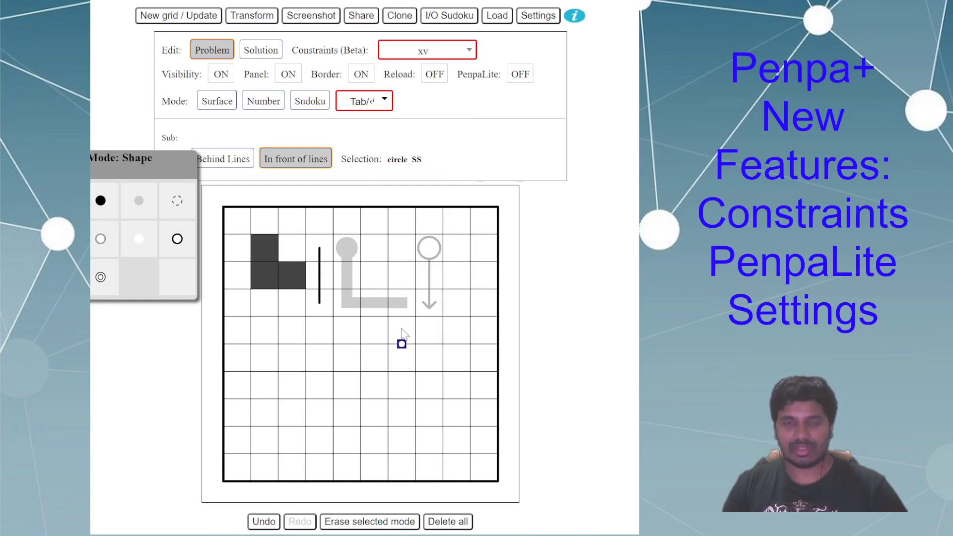
pyautogui.click(264, 105)
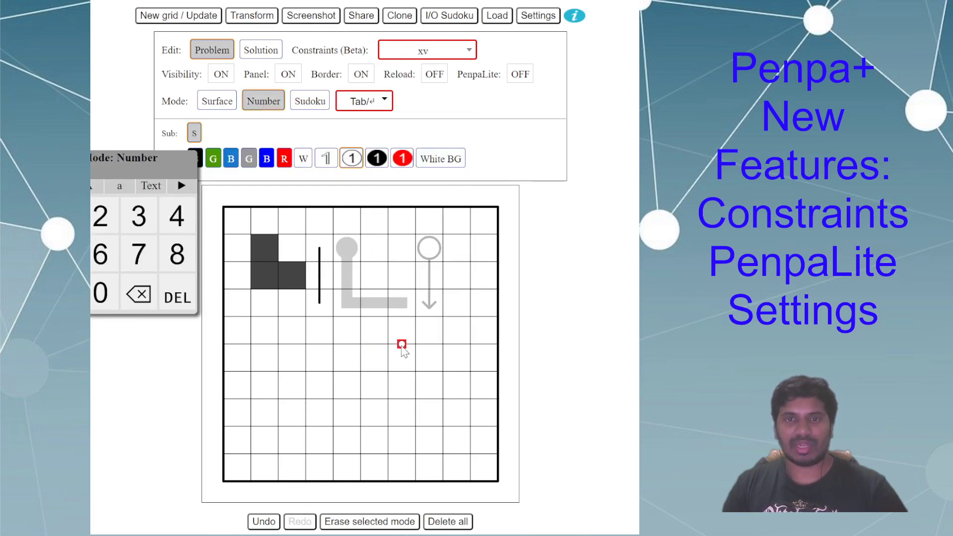
pyautogui.write('x')
pyautogui.click(429, 344)
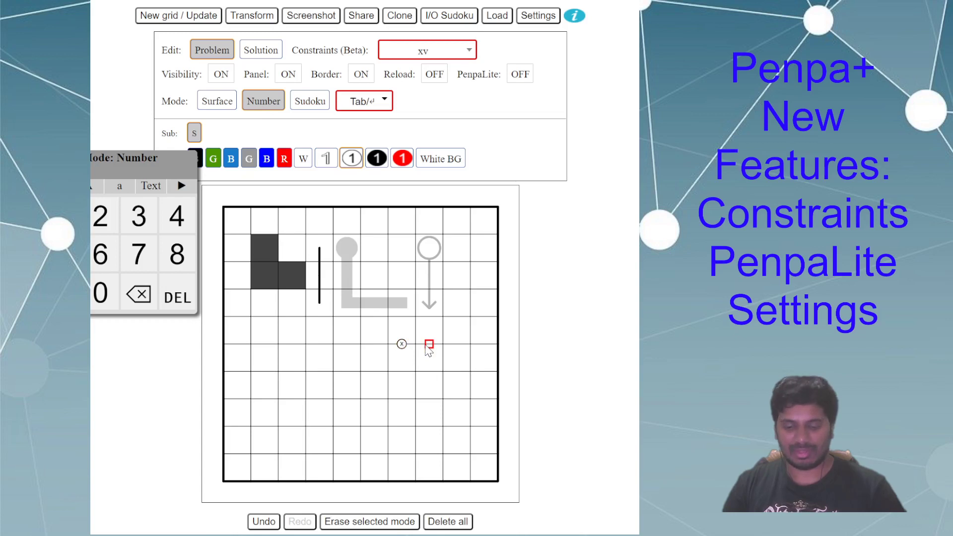
pyautogui.write('y')
pyautogui.click(401, 344)
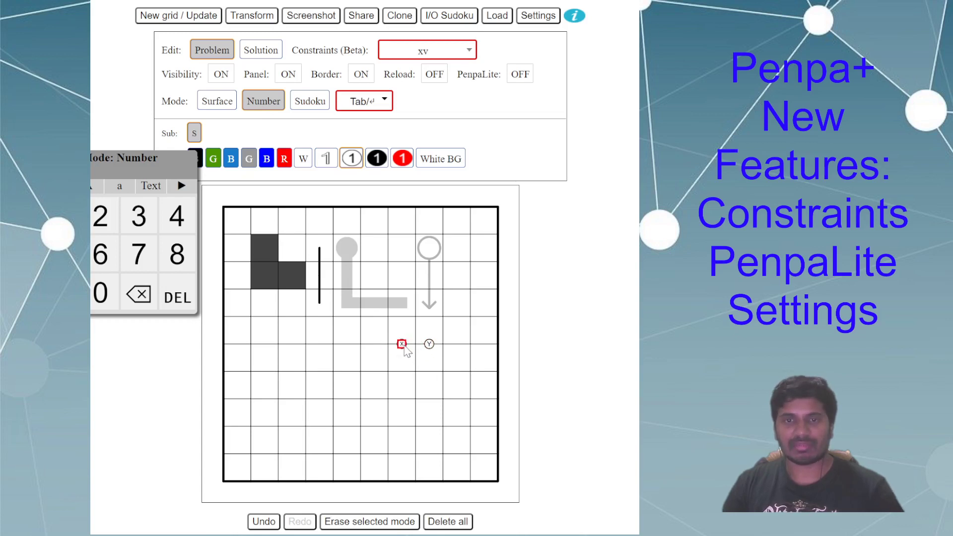
pyautogui.click(410, 350)
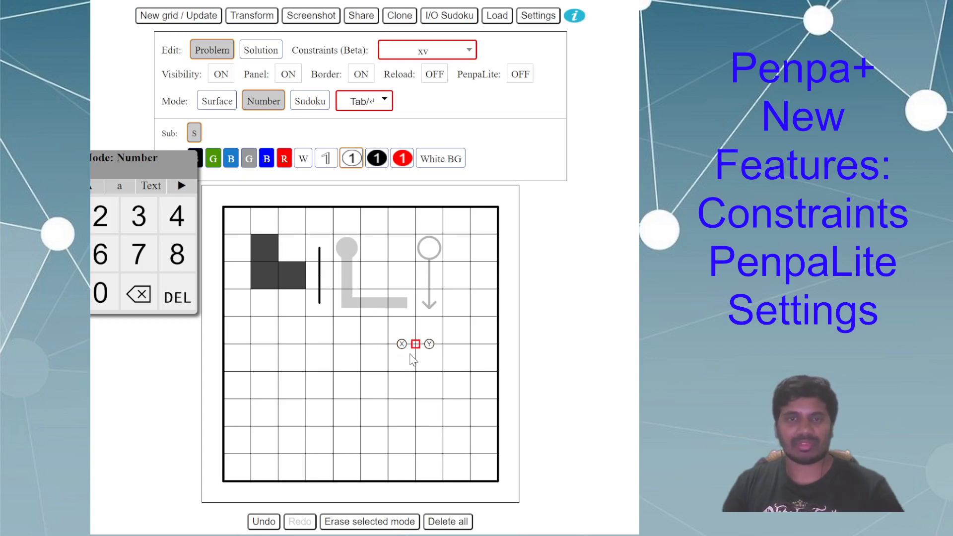
# Step: Browse the available sudoku and puzzle constraints and set the constraint back to all
pyautogui.click(419, 51)
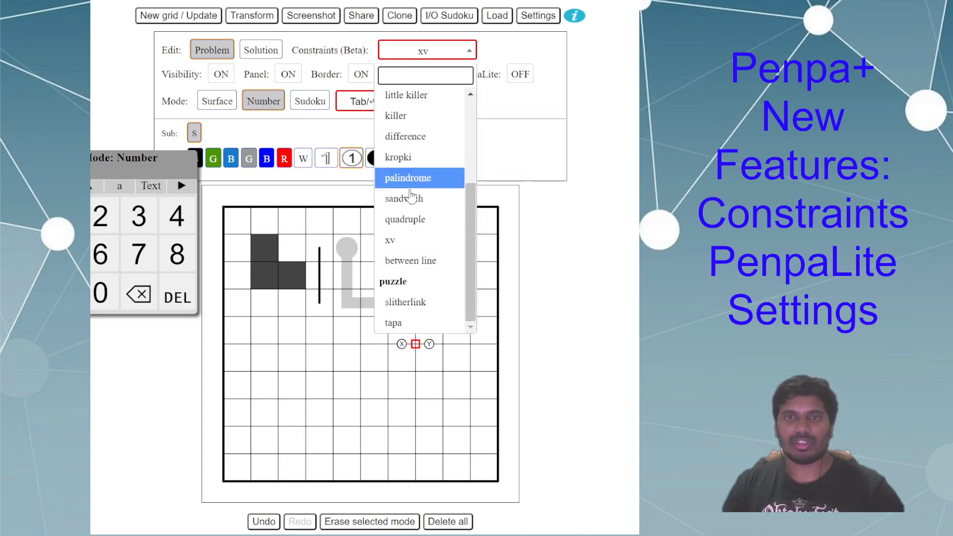
pyautogui.scroll(3, 417, 204)
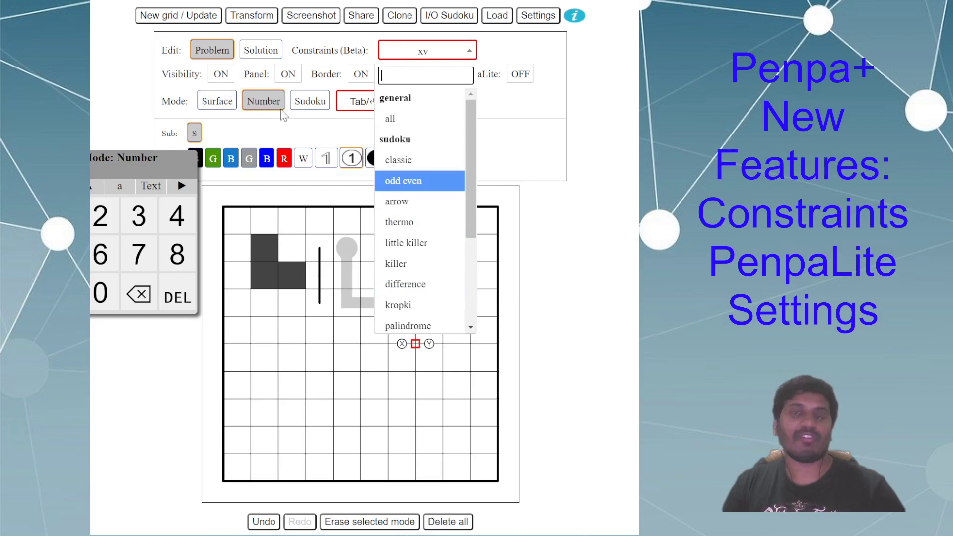
pyautogui.click(535, 119)
pyautogui.click(432, 56)
pyautogui.scroll(5, 431, 136)
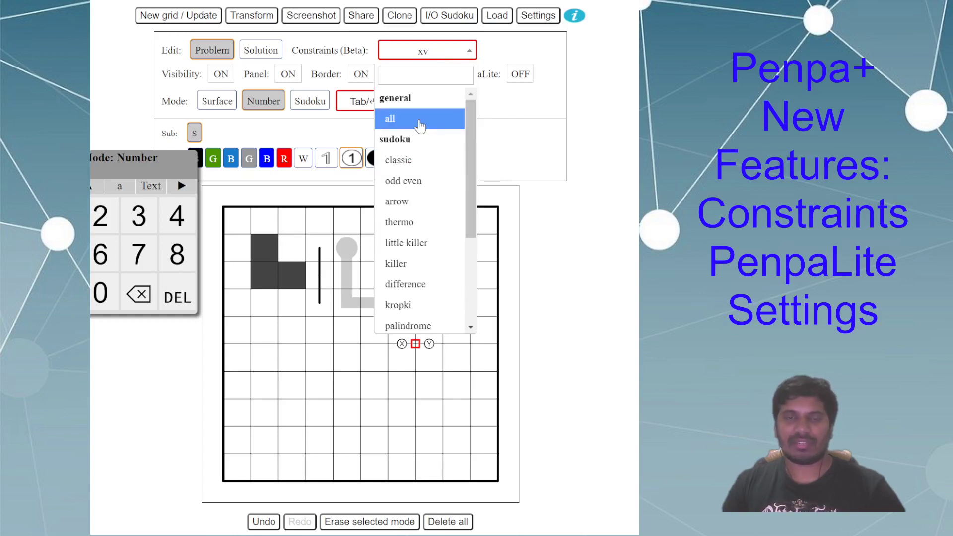
pyautogui.click(411, 124)
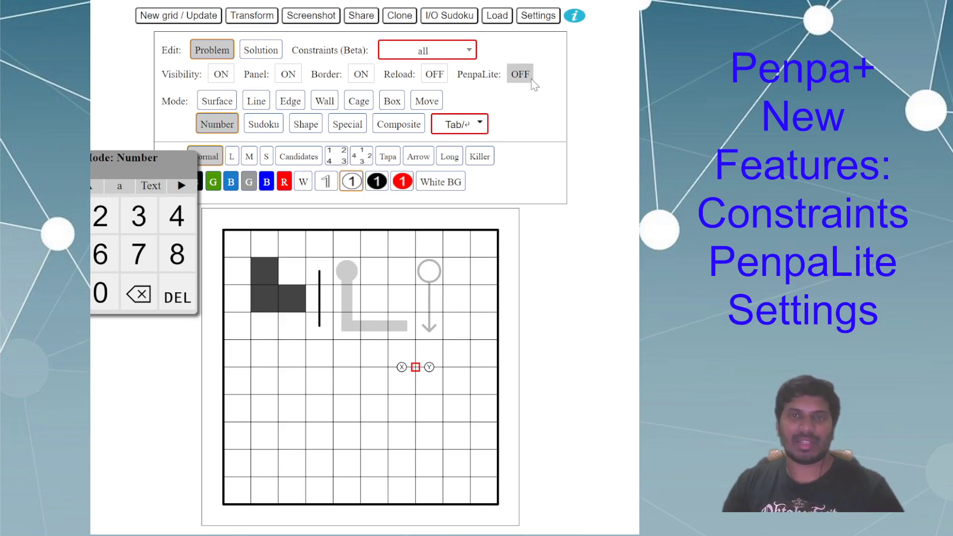
# Step: Select Surface and Sudoku Normal as the basic modes in the Tab/↵ selection
pyautogui.click(471, 128)
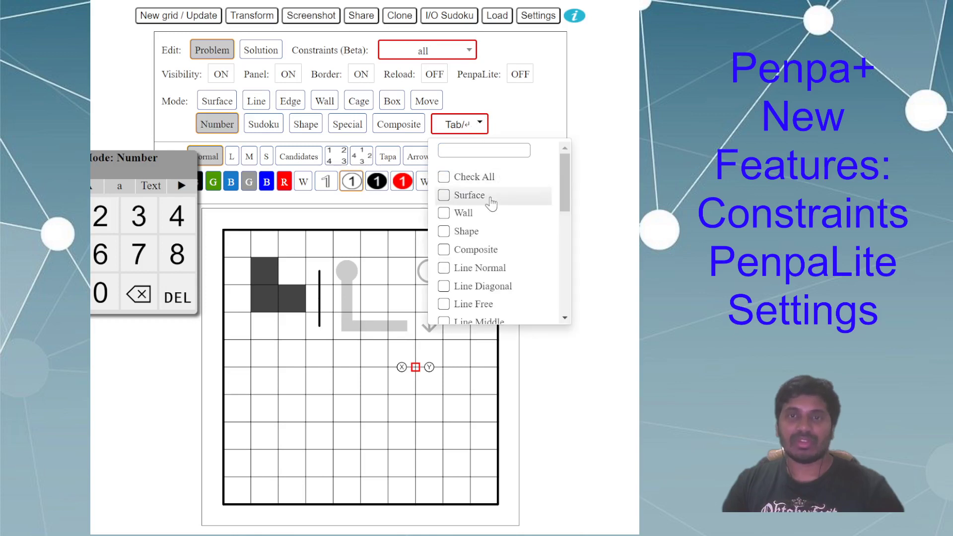
pyautogui.scroll(-2, 492, 203)
pyautogui.scroll(2, 496, 211)
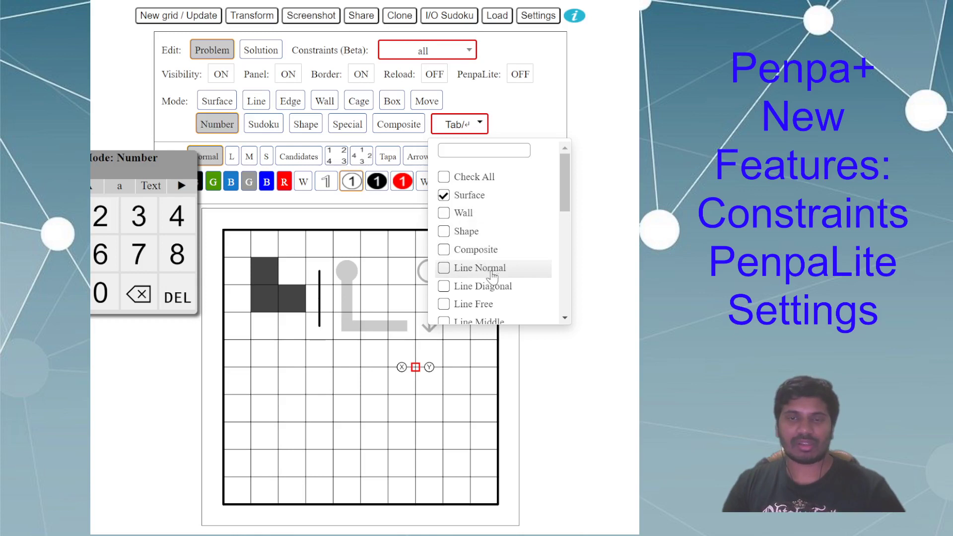
pyautogui.scroll(-3, 493, 275)
pyautogui.click(493, 239)
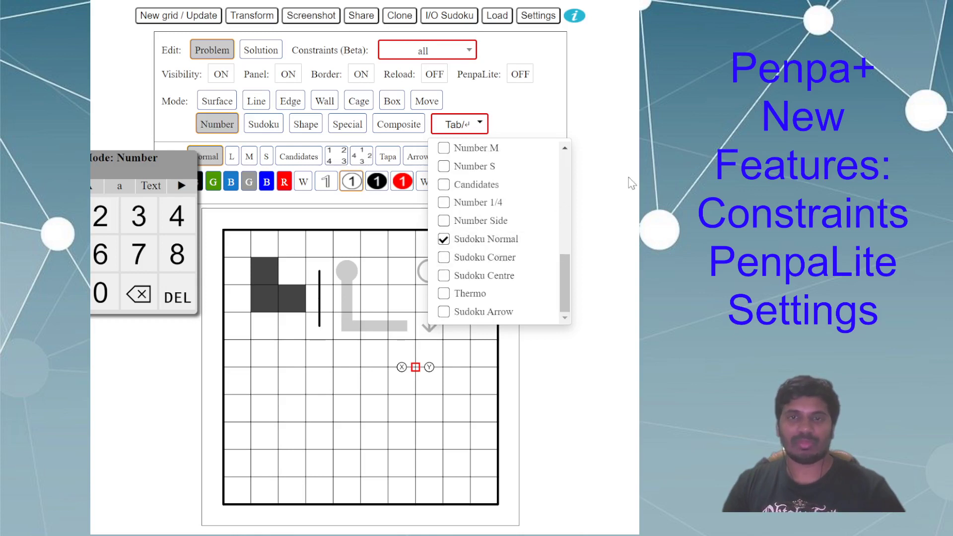
pyautogui.scroll(5, 525, 222)
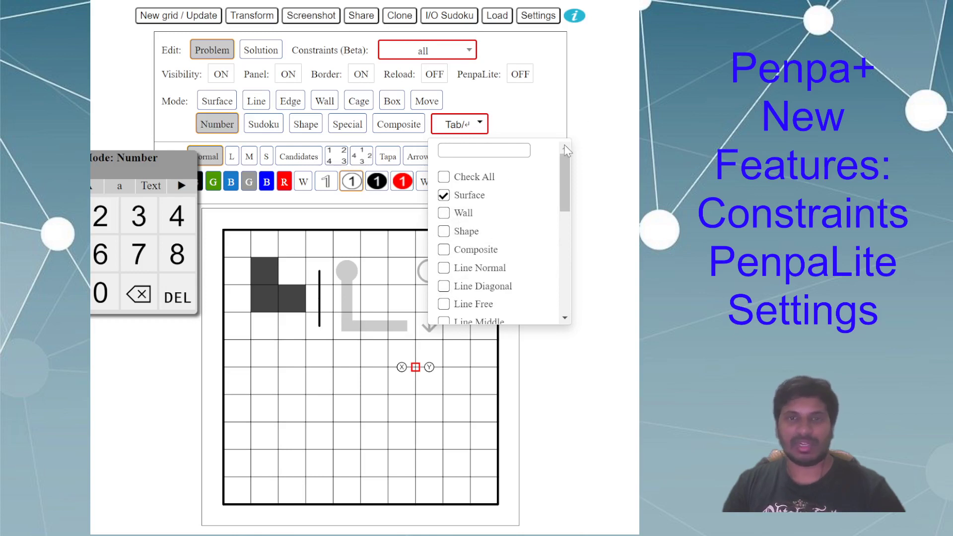
pyautogui.click(598, 101)
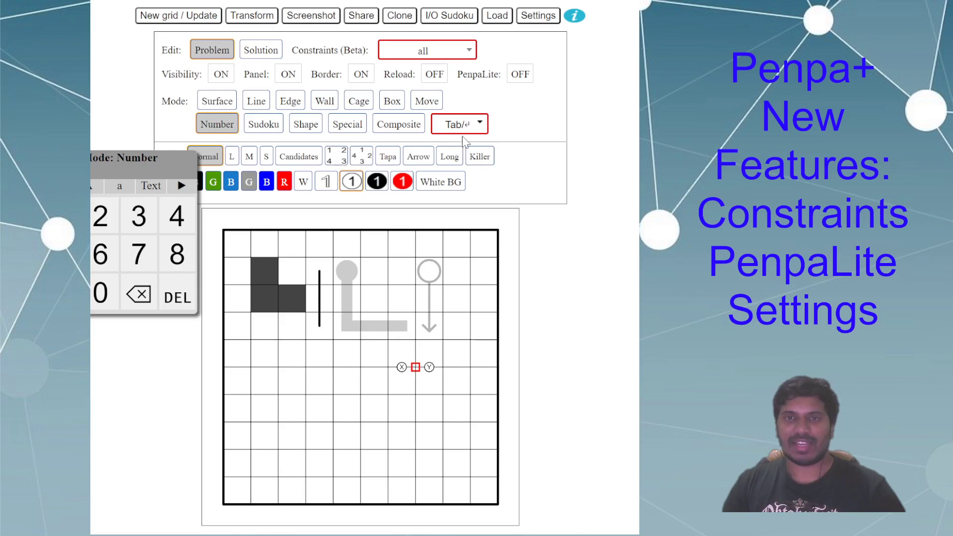
# Step: Turn PenpaLite on, alternate between its Surface and Sudoku modes, and turn PenpaLite off again
pyautogui.click(520, 79)
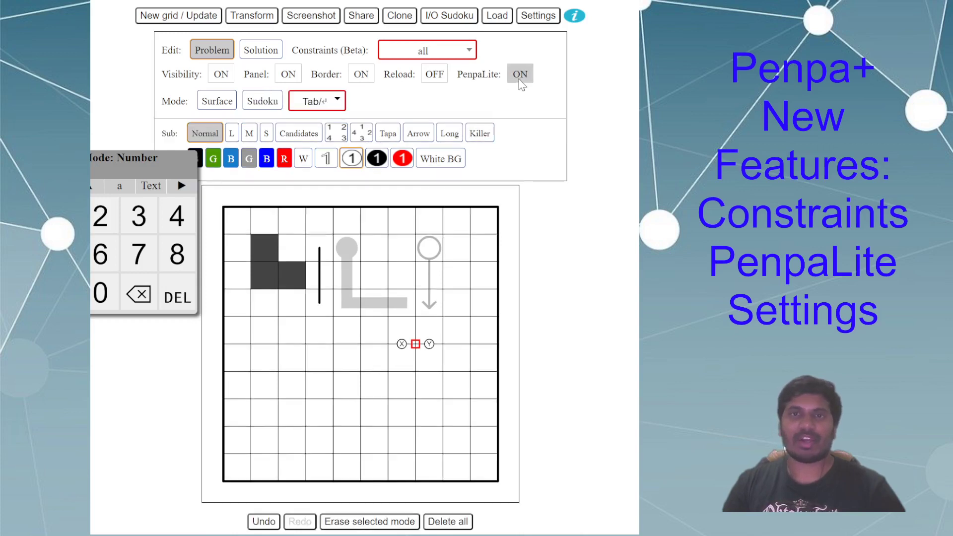
pyautogui.click(217, 102)
pyautogui.click(263, 102)
pyautogui.click(217, 101)
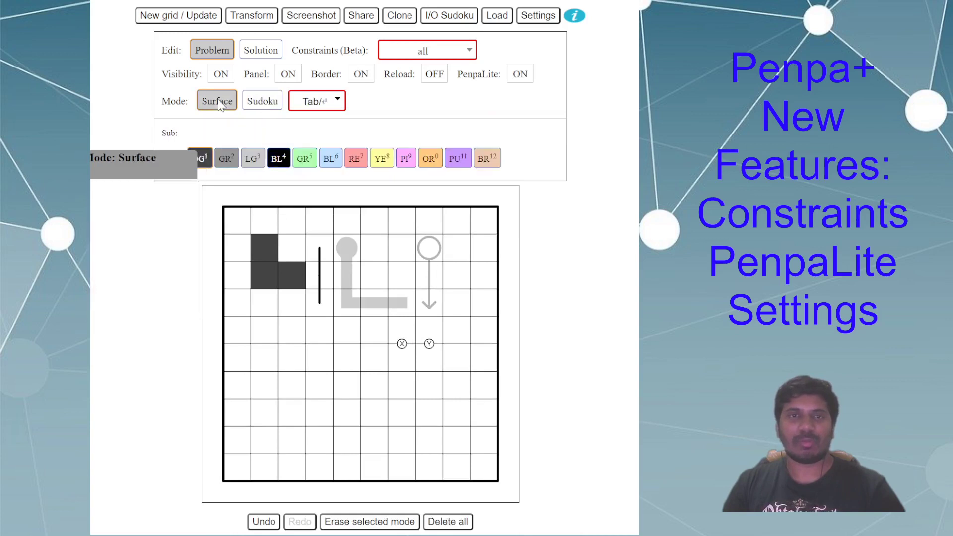
pyautogui.click(260, 102)
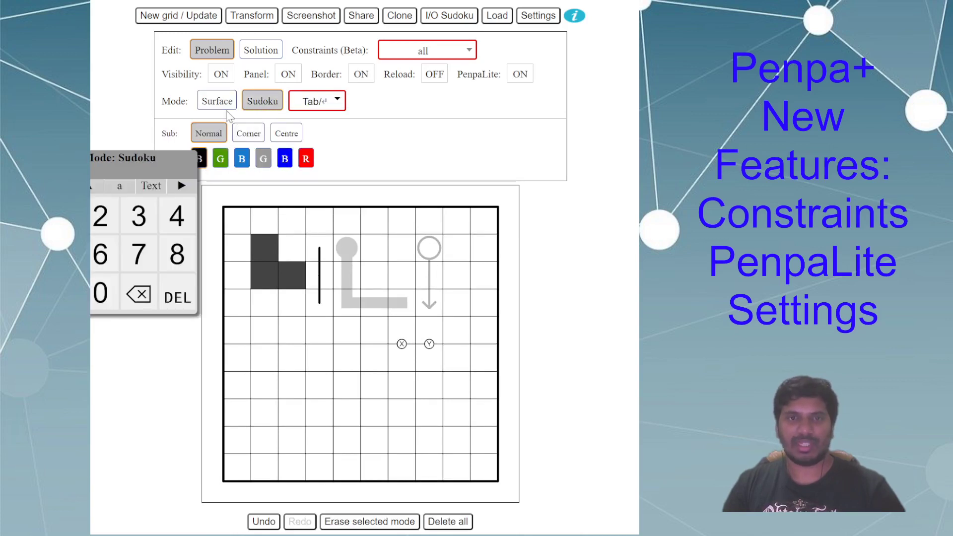
pyautogui.click(228, 101)
pyautogui.click(263, 102)
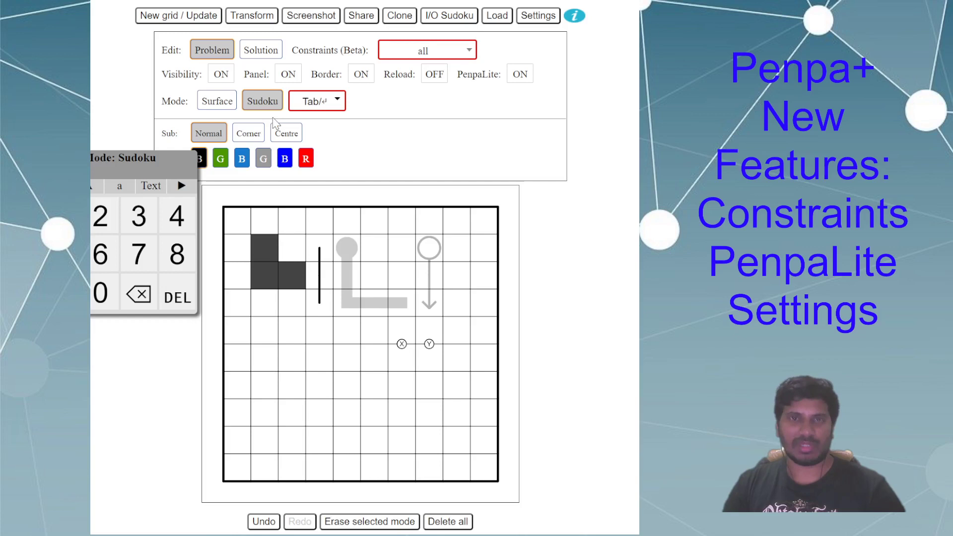
pyautogui.click(520, 75)
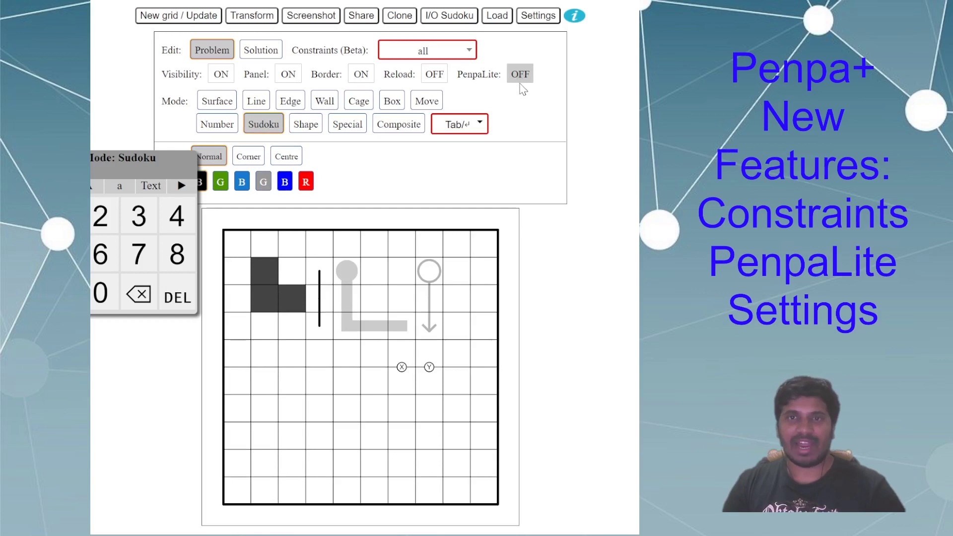
# Step: Look through the Tab/↵ mode list and try to turn PenpaLite on with no modes selected
pyautogui.click(471, 124)
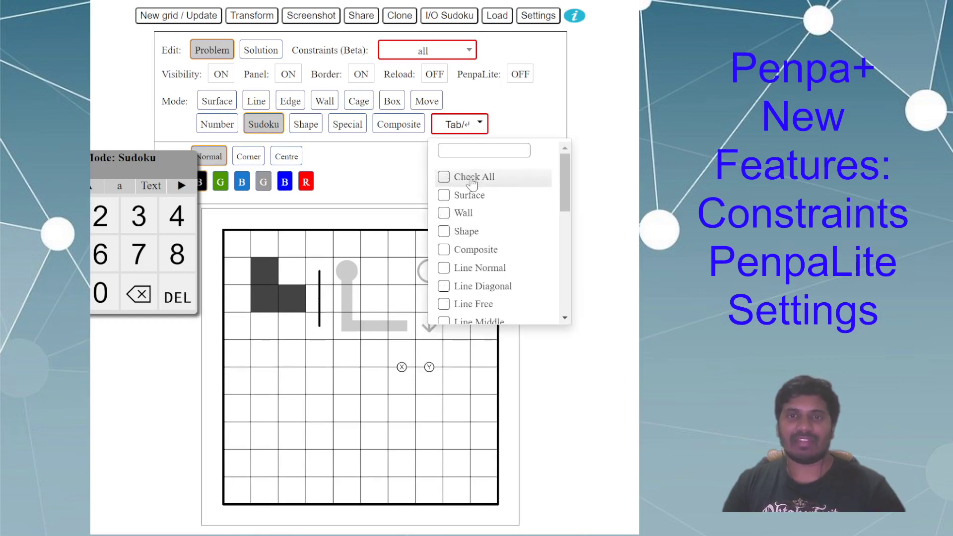
pyautogui.scroll(-6, 459, 194)
pyautogui.scroll(2, 487, 265)
pyautogui.scroll(5, 486, 266)
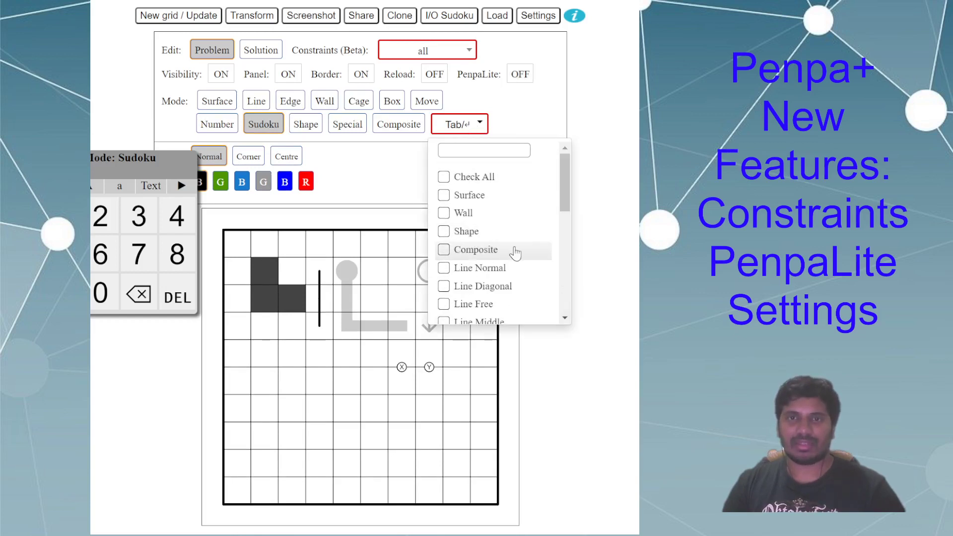
pyautogui.click(522, 105)
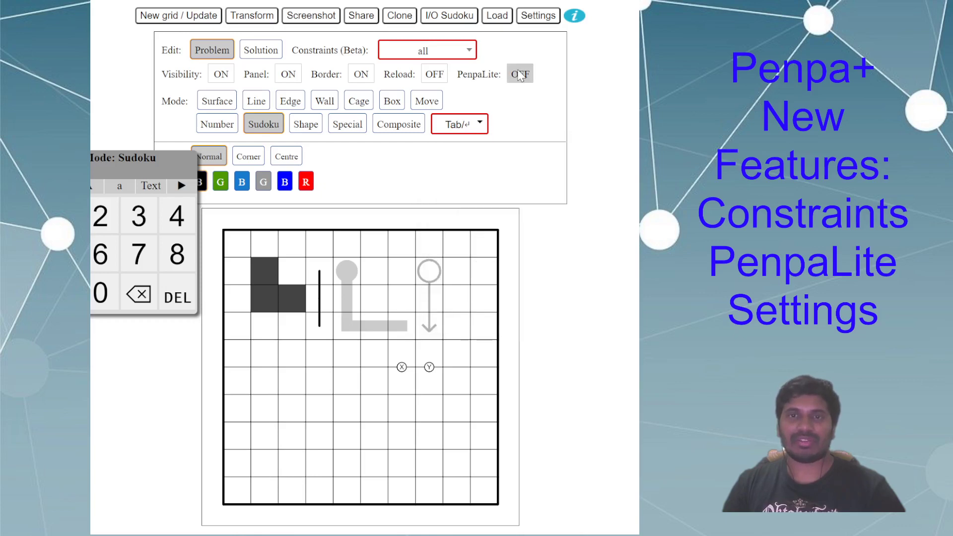
pyautogui.click(519, 75)
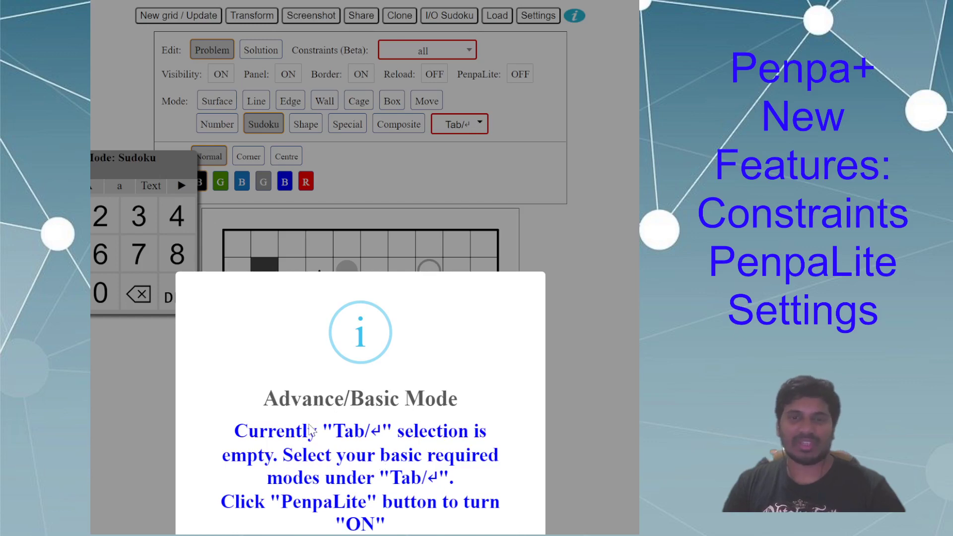
pyautogui.click(468, 273)
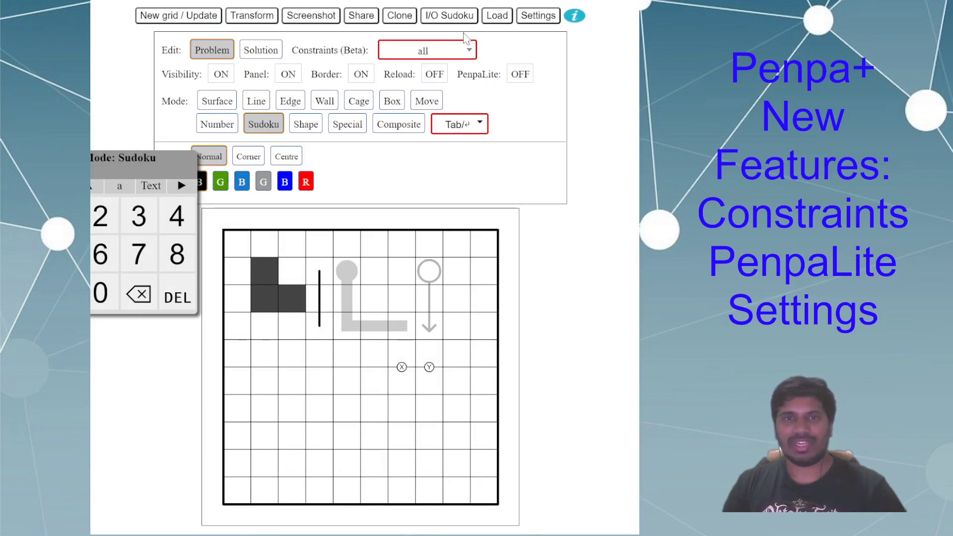
# Step: Switch to Surface mode and select Surface and Composite in the Tab/↵ mode selection
pyautogui.click(218, 100)
pyautogui.click(480, 127)
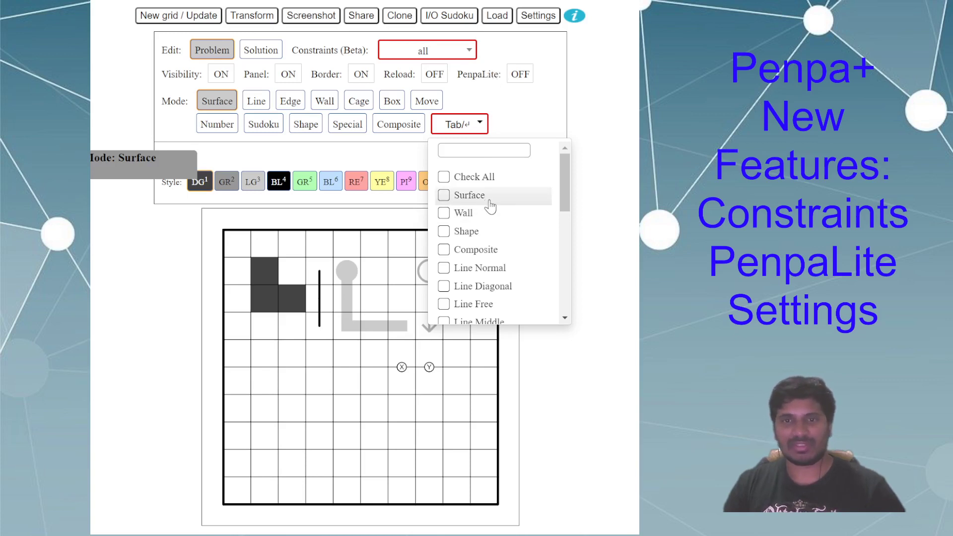
pyautogui.click(484, 254)
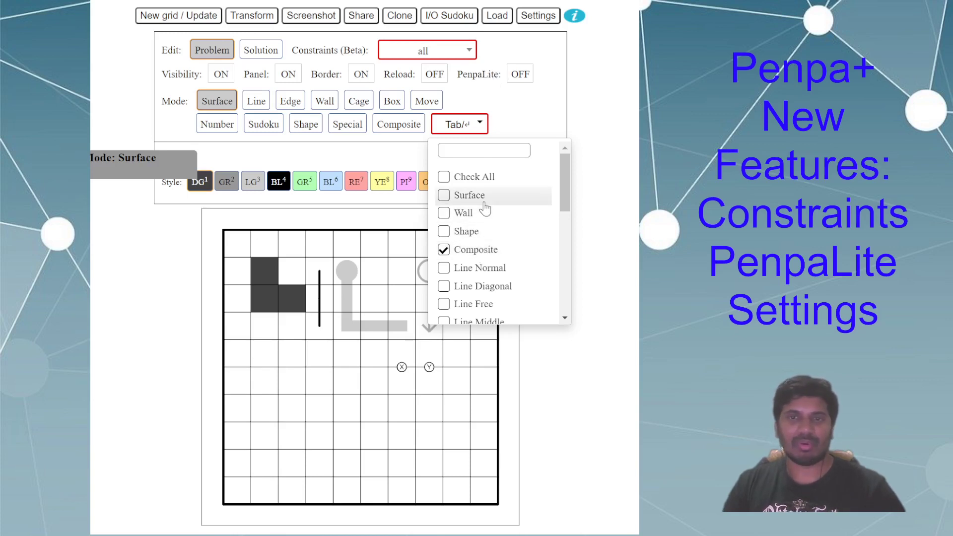
pyautogui.click(485, 199)
pyautogui.click(485, 250)
pyautogui.click(484, 248)
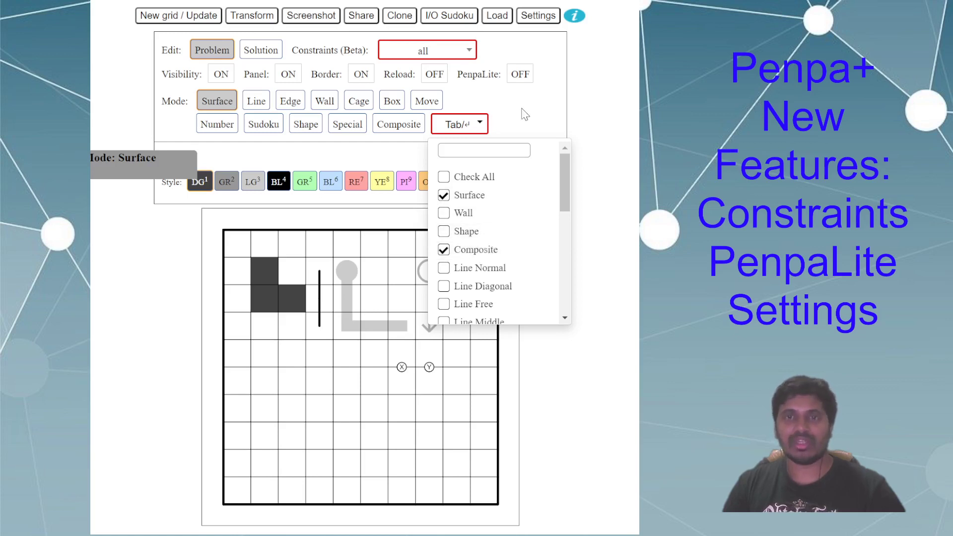
# Step: Switch to editing the solution with PenpaLite on, and look at the sharing options
pyautogui.click(261, 51)
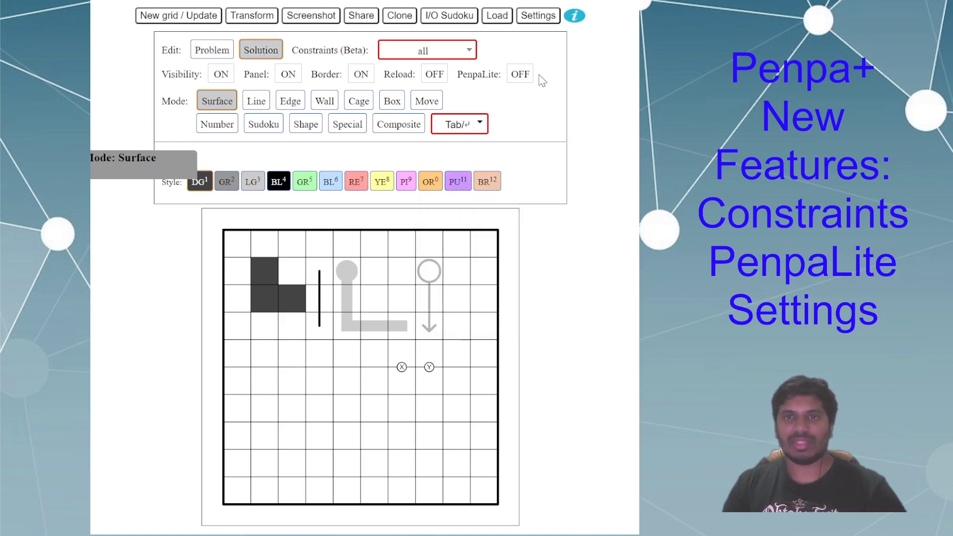
pyautogui.click(526, 77)
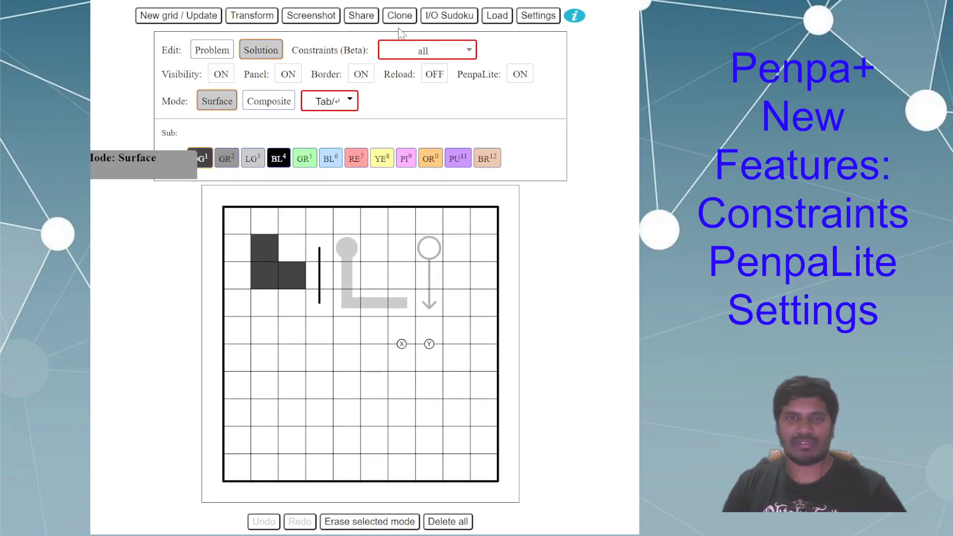
pyautogui.click(362, 19)
pyautogui.click(558, 124)
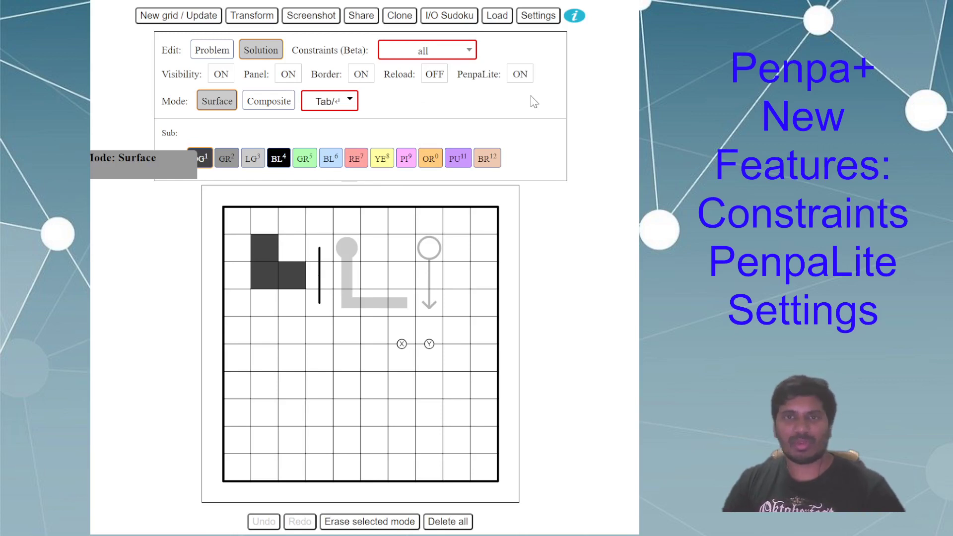
# Step: Switch PenpaLite off and on repeatedly, try its Composite and Surface modes, and leave PenpaLite off
pyautogui.click(520, 76)
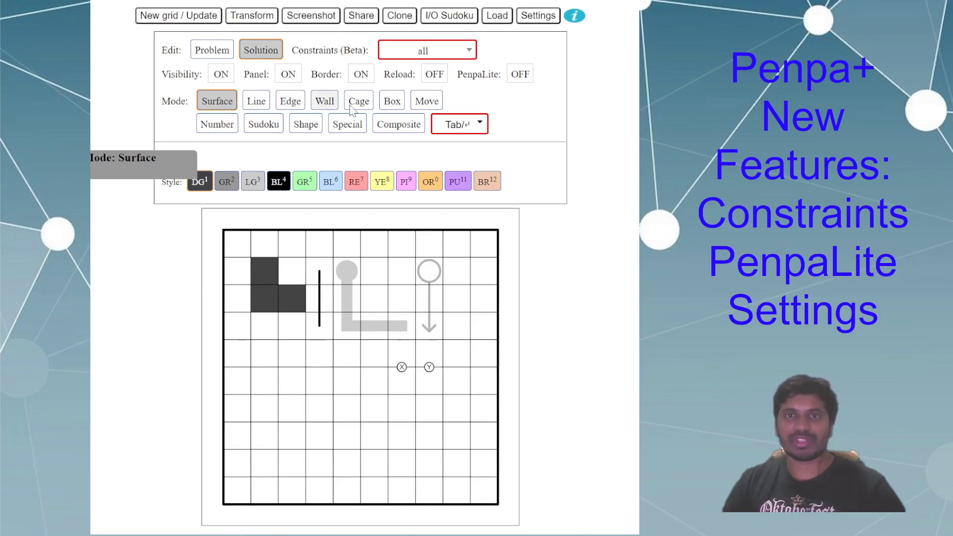
pyautogui.click(520, 74)
pyautogui.click(523, 75)
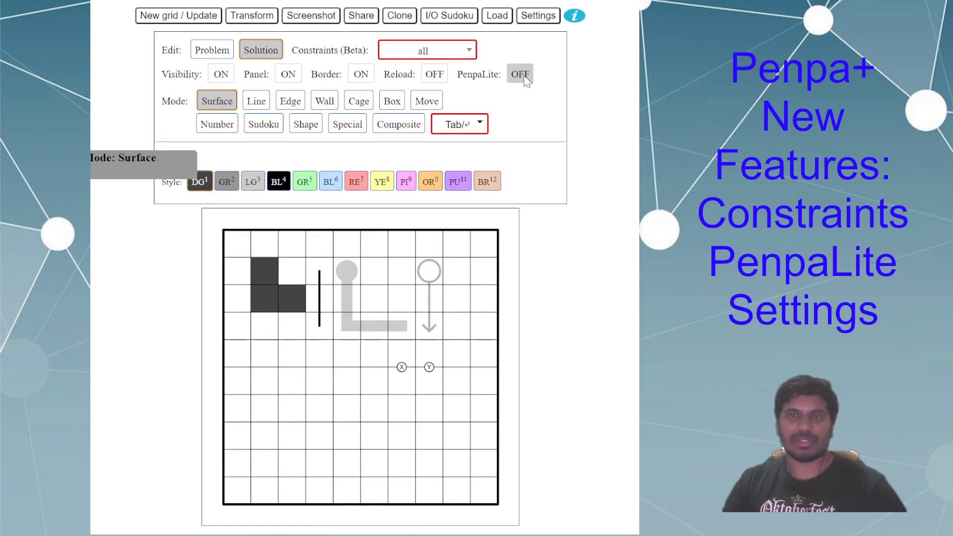
pyautogui.click(522, 76)
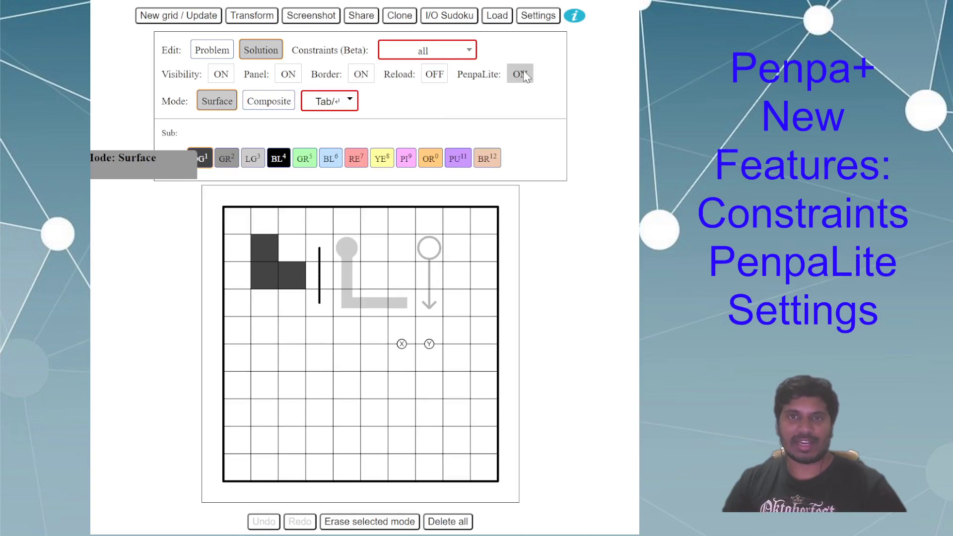
pyautogui.click(271, 103)
pyautogui.click(231, 105)
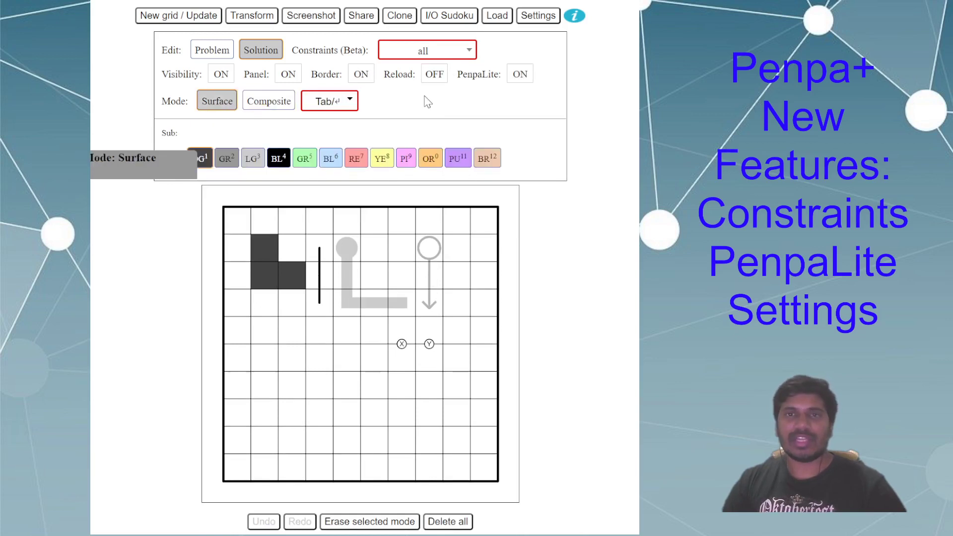
pyautogui.click(520, 76)
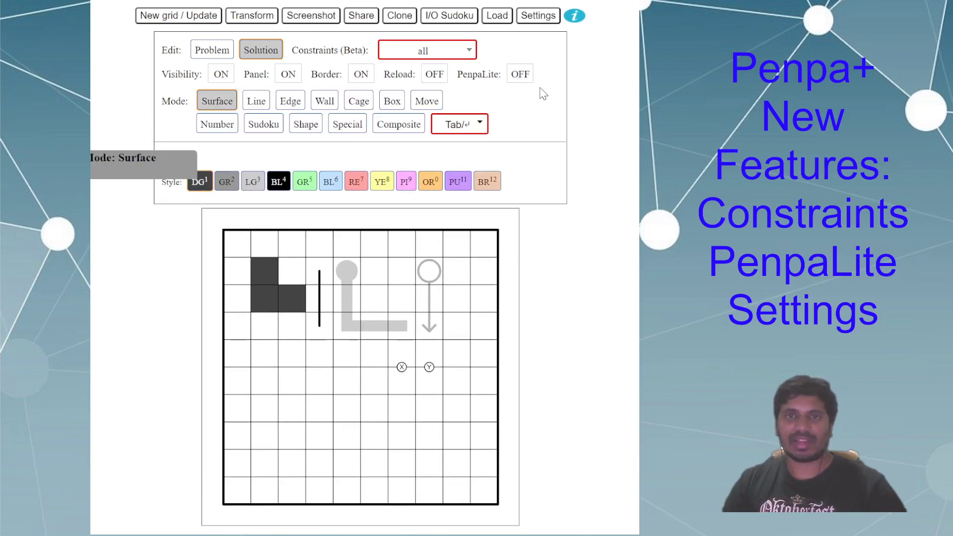
# Step: Glance at the general settings, and enter Sudoku Centre pencil marks 123456 in row 6, column 4 of the grid
pyautogui.click(538, 15)
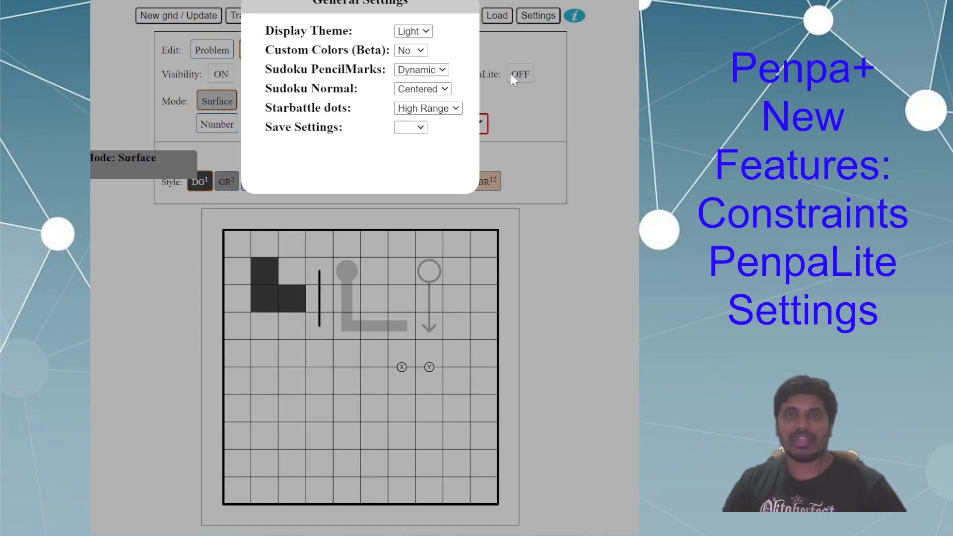
pyautogui.press('Escape')
pyautogui.click(263, 124)
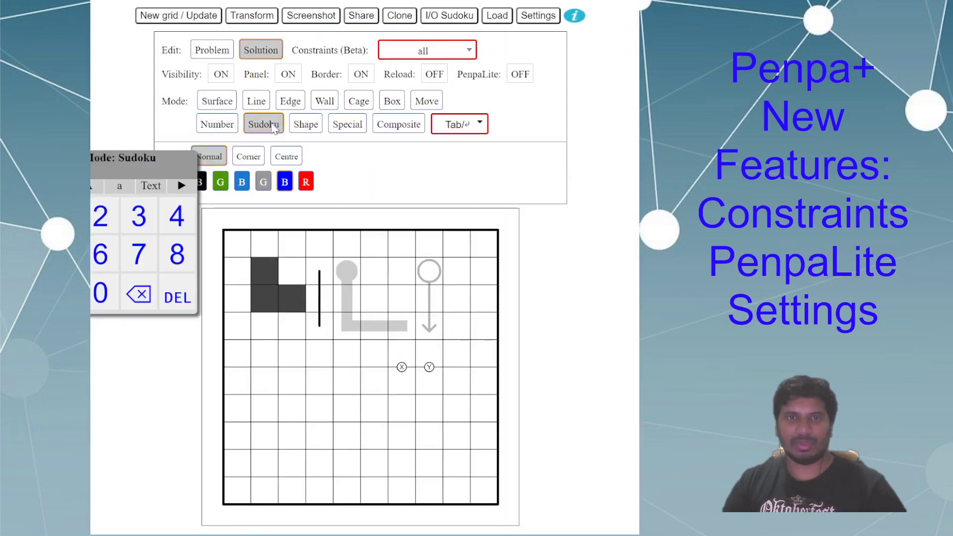
pyautogui.click(290, 158)
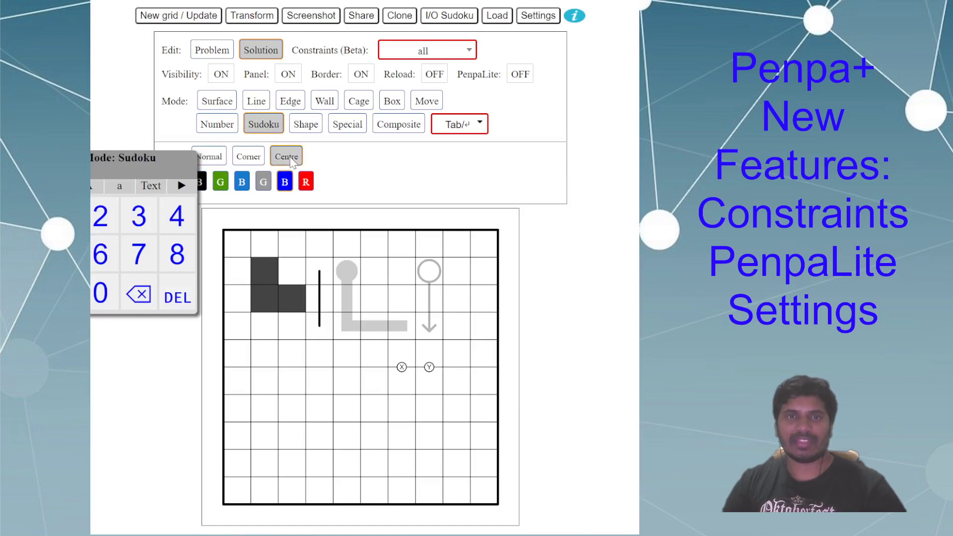
pyautogui.click(323, 392)
pyautogui.write('123')
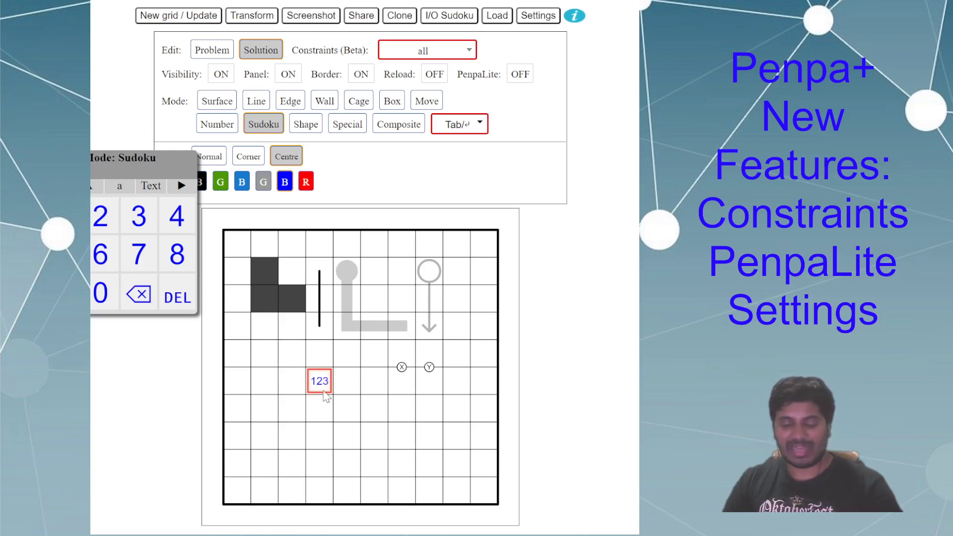
pyautogui.write('45')
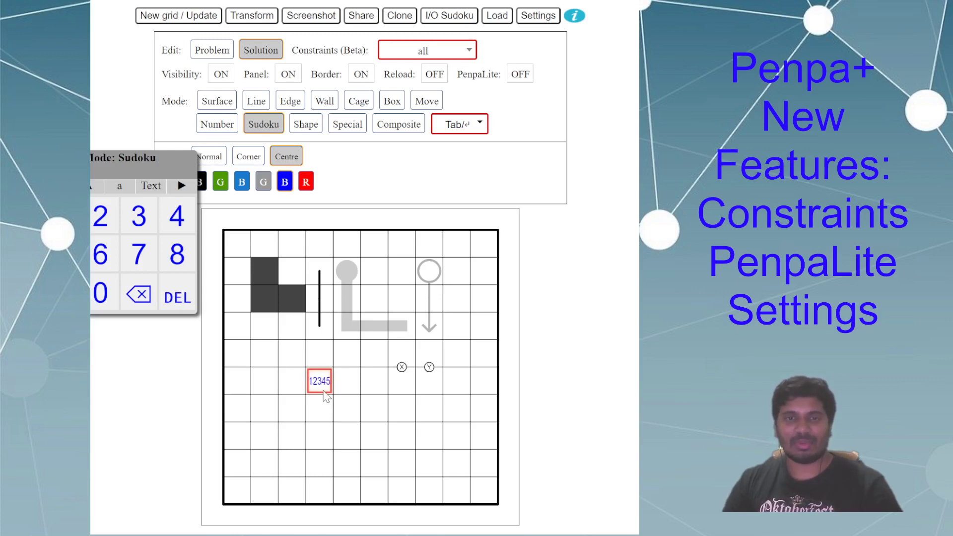
pyautogui.write('6')
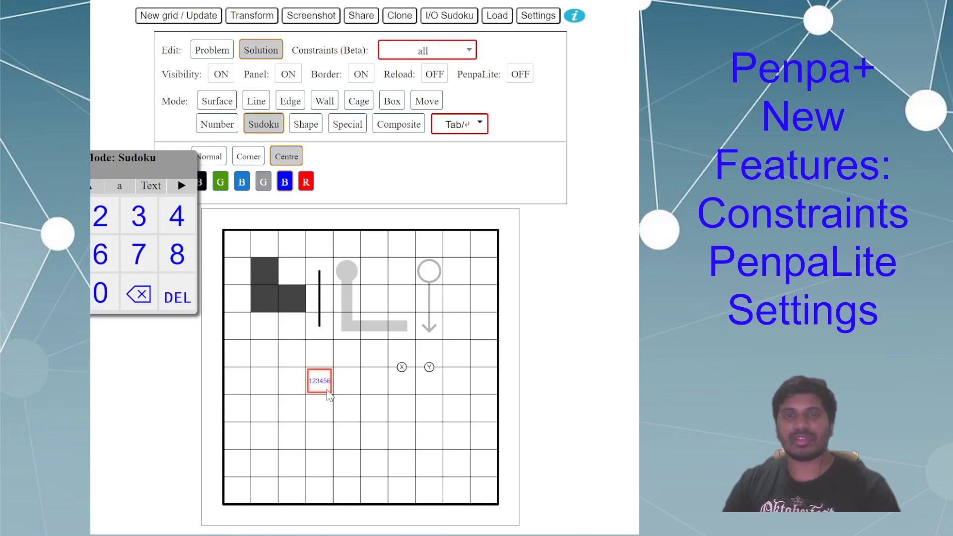
# Step: Set Sudoku PencilMarks to Large in the general settings
pyautogui.click(464, 49)
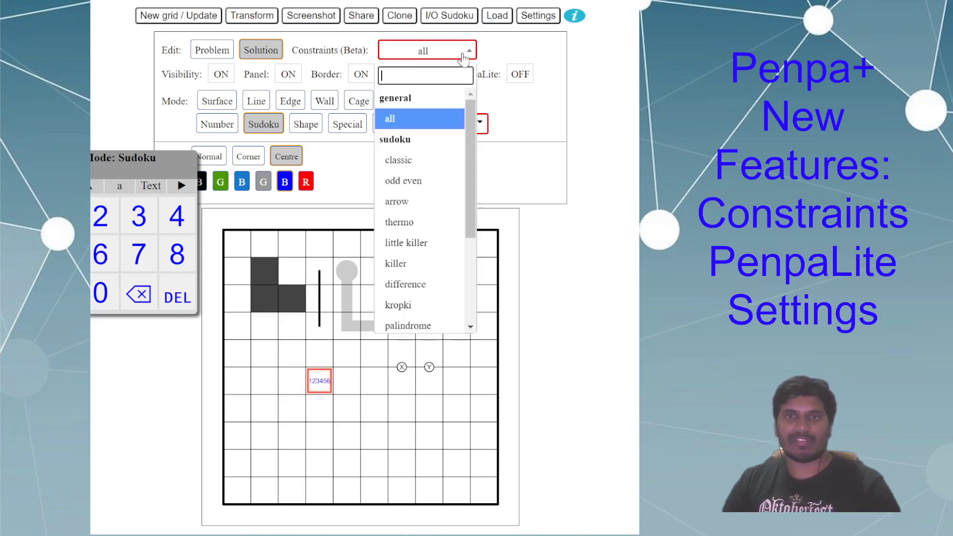
pyautogui.click(565, 126)
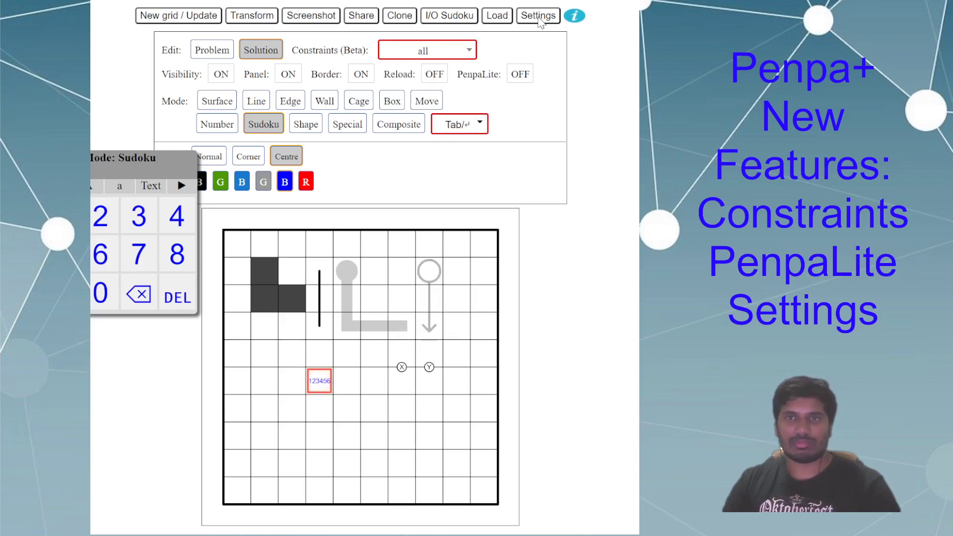
pyautogui.click(539, 17)
pyautogui.click(440, 72)
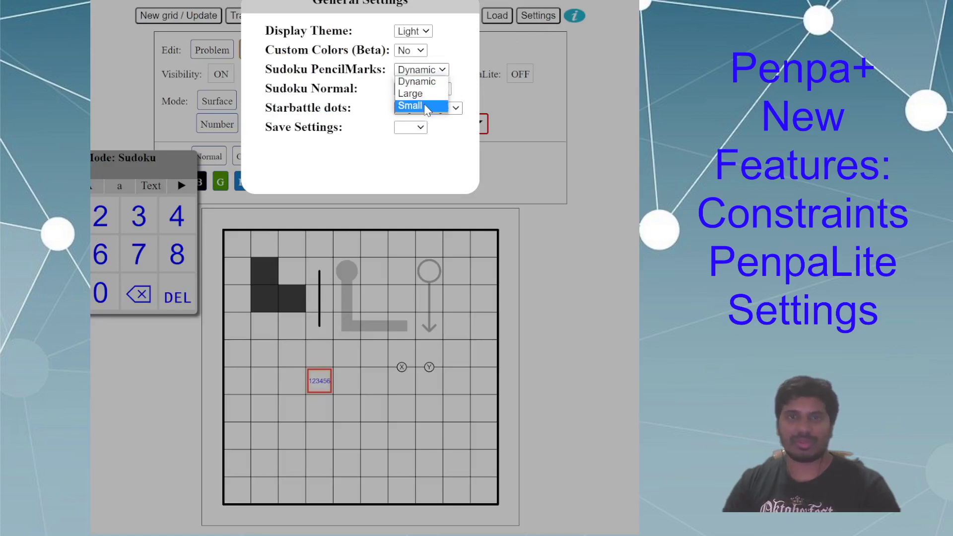
pyautogui.click(346, 108)
pyautogui.click(437, 72)
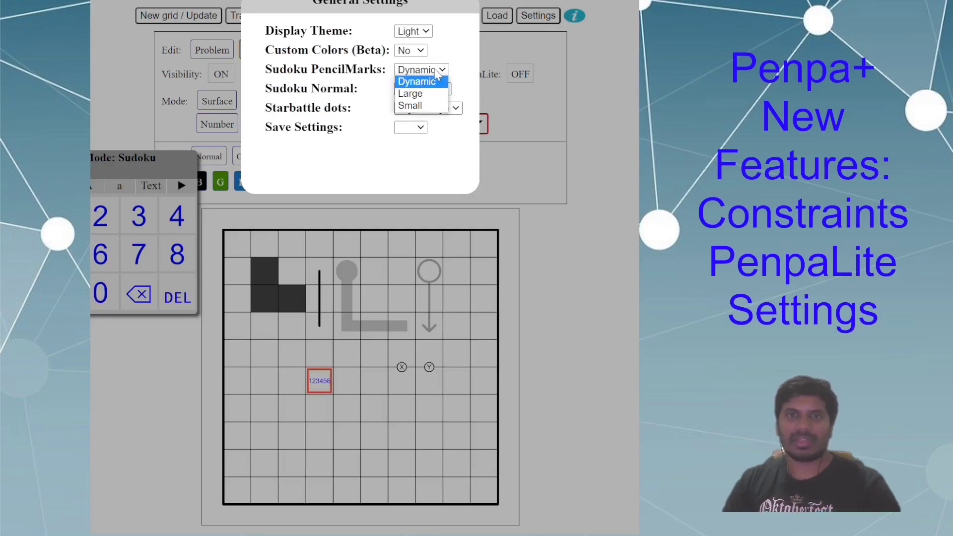
pyautogui.click(416, 94)
pyautogui.click(354, 389)
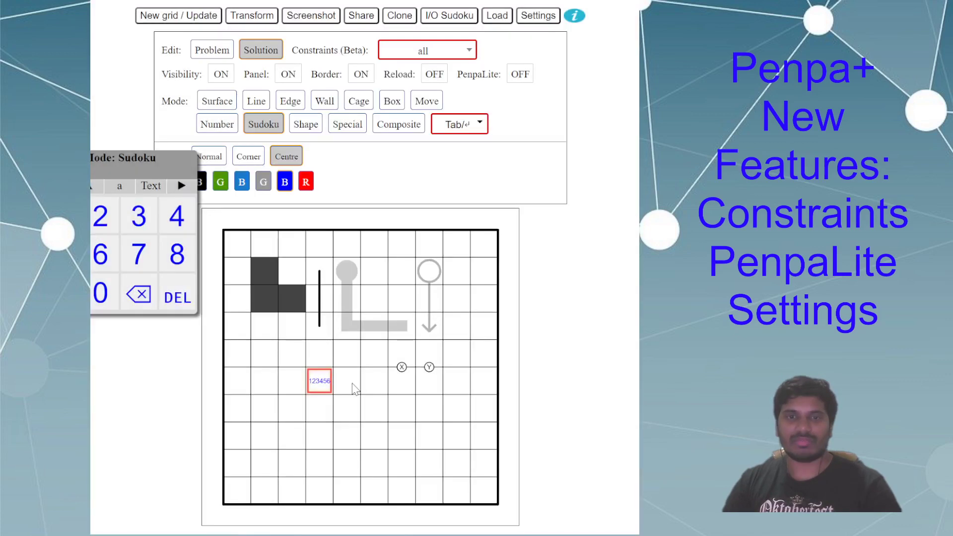
# Step: Enter centre pencil marks 123456 in row 6, column 5, and clear the marks from the neighbouring cell in column 4
pyautogui.write('123')
pyautogui.click(349, 390)
pyautogui.write('123')
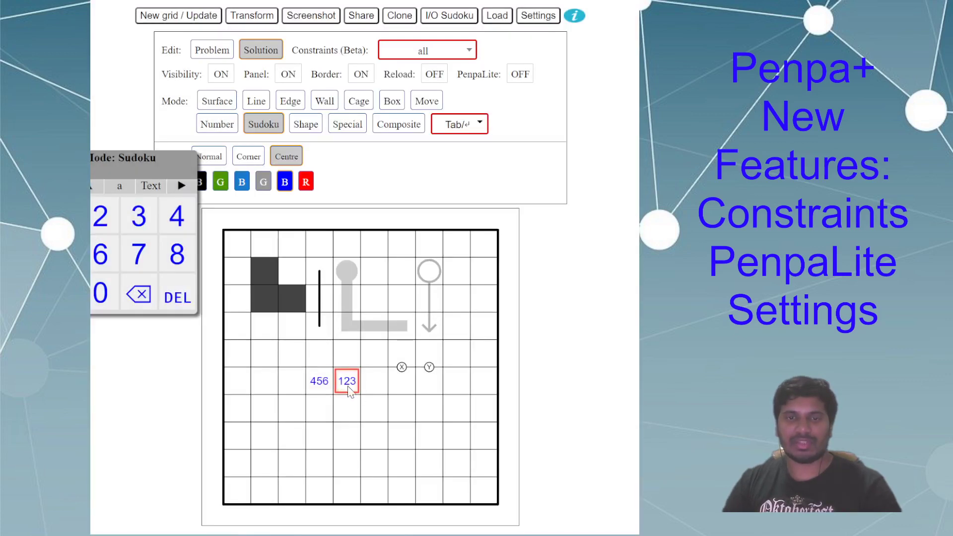
pyautogui.write('456')
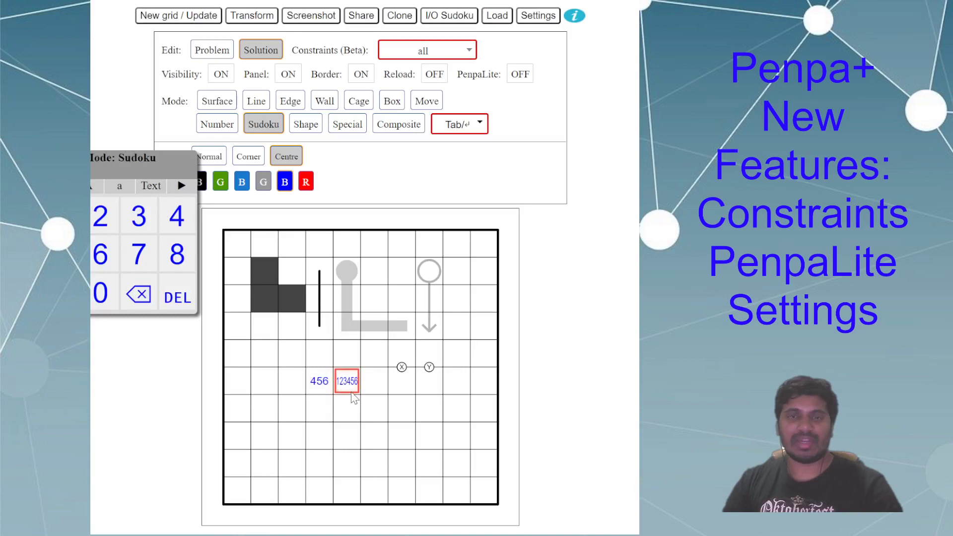
pyautogui.click(320, 380)
pyautogui.press('Delete')
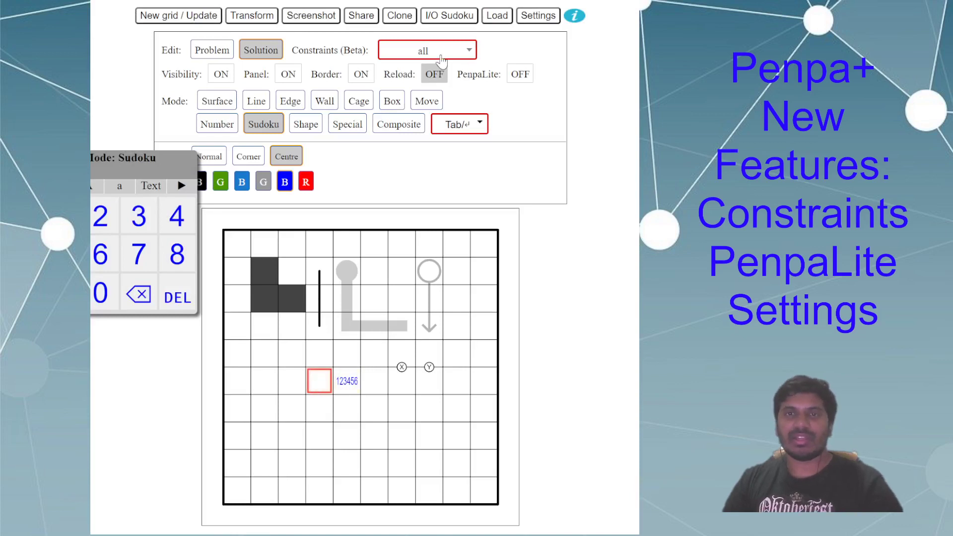
# Step: Review the Sudoku Normal option in the general settings and close them without changes
pyautogui.click(441, 54)
pyautogui.click(549, 17)
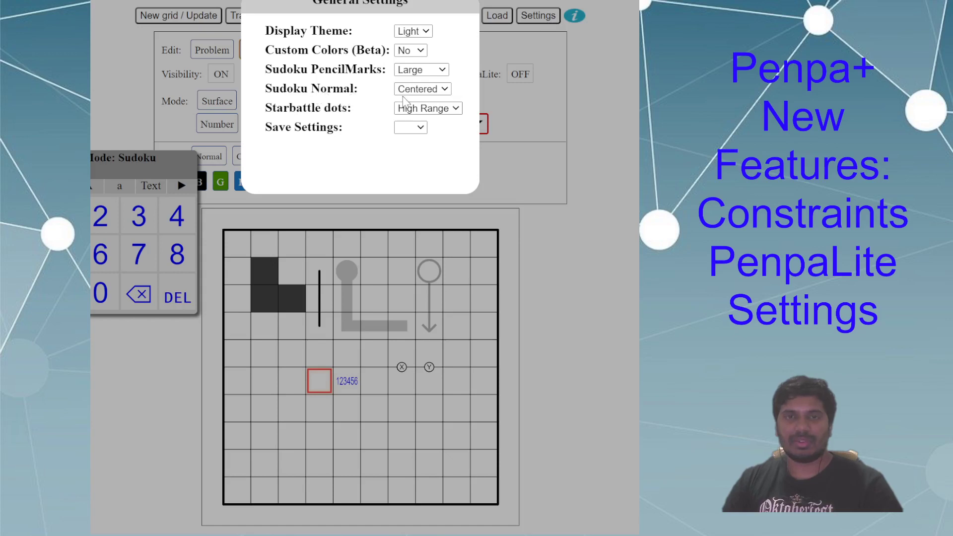
pyautogui.click(576, 224)
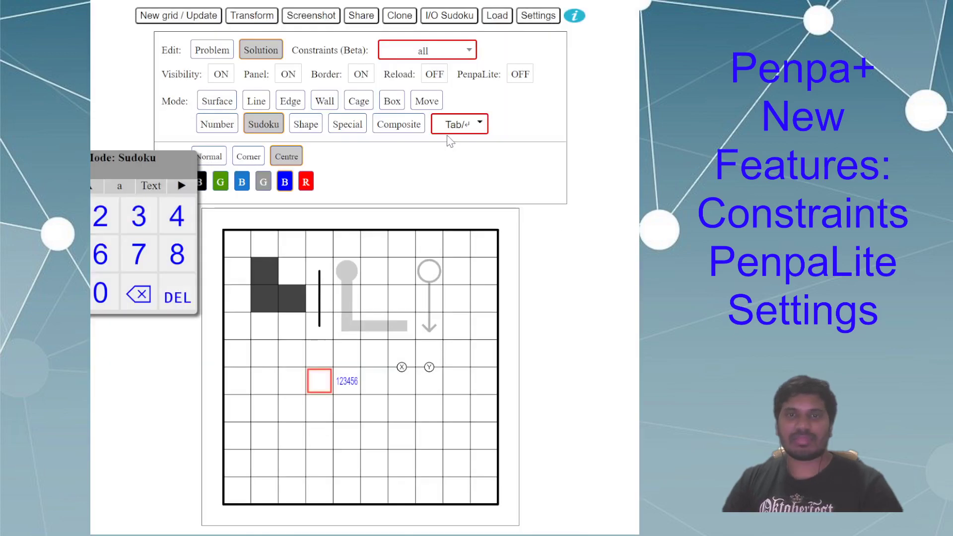
# Step: Draw a dotted-line Killer cage through rows 1 to 3 of columns 6 and 7 and, with Border off, enter Killer number 23 in its top cell
pyautogui.click(361, 102)
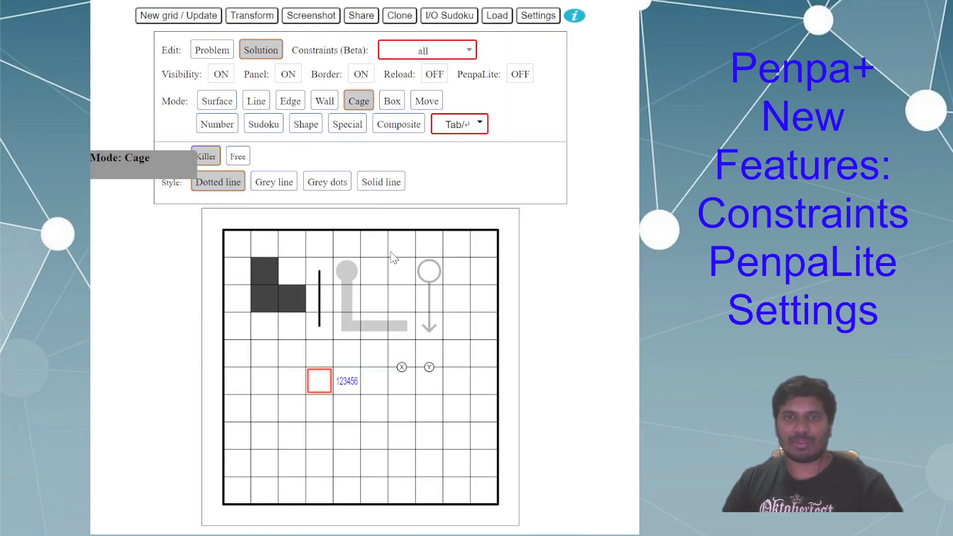
pyautogui.moveTo(385, 257); pyautogui.dragTo(407, 293)
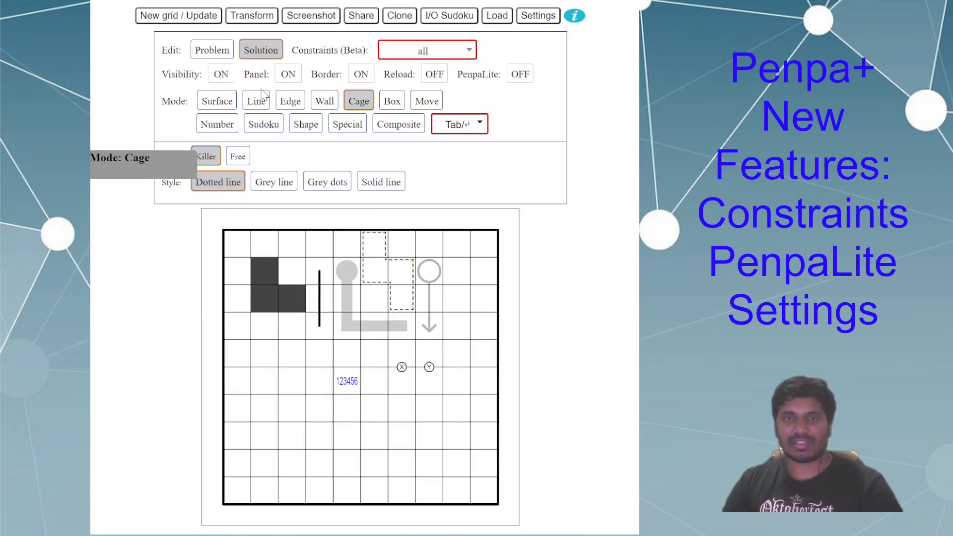
pyautogui.click(217, 124)
pyautogui.click(479, 156)
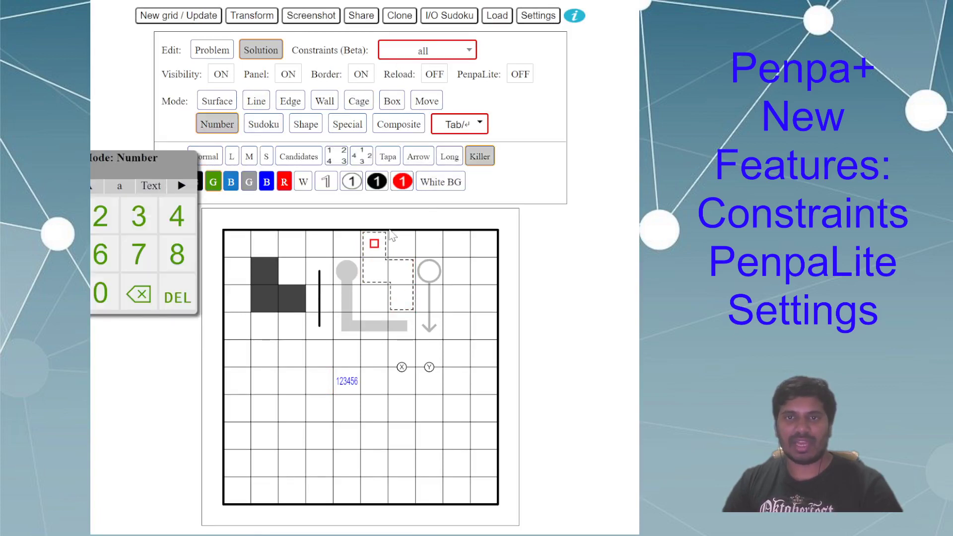
pyautogui.click(360, 74)
pyautogui.click(380, 254)
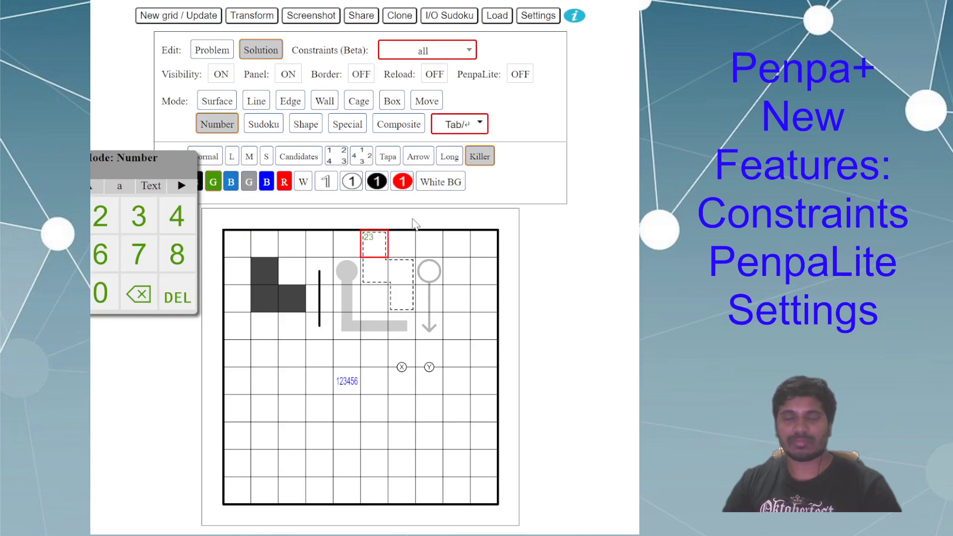
# Step: Switch to editing the problem and enter 23 as the Killer number in the cage's top cell
pyautogui.click(212, 51)
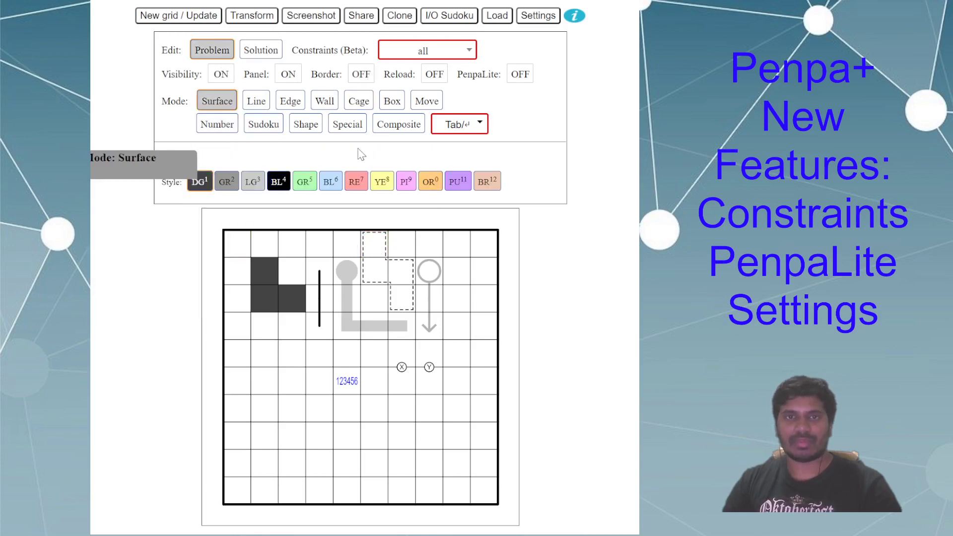
pyautogui.click(217, 125)
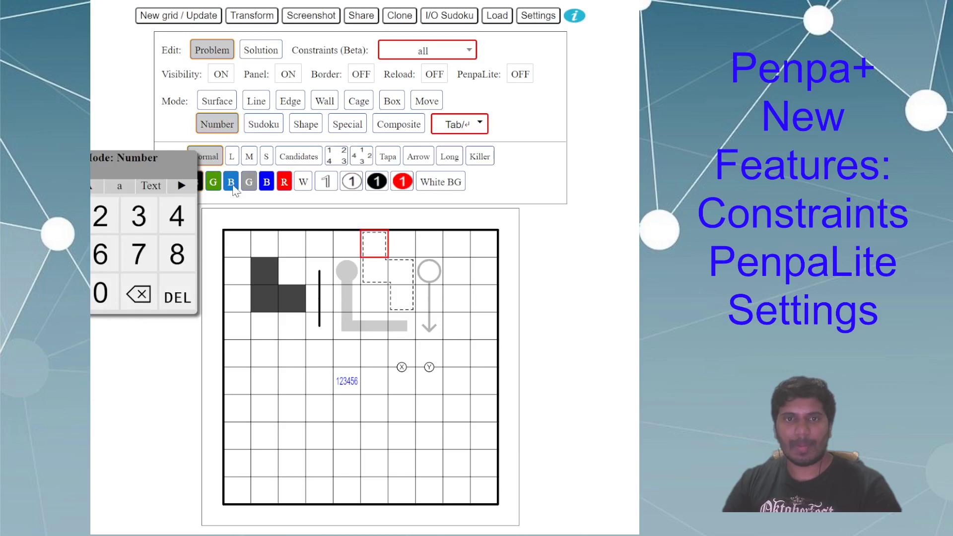
pyautogui.click(480, 157)
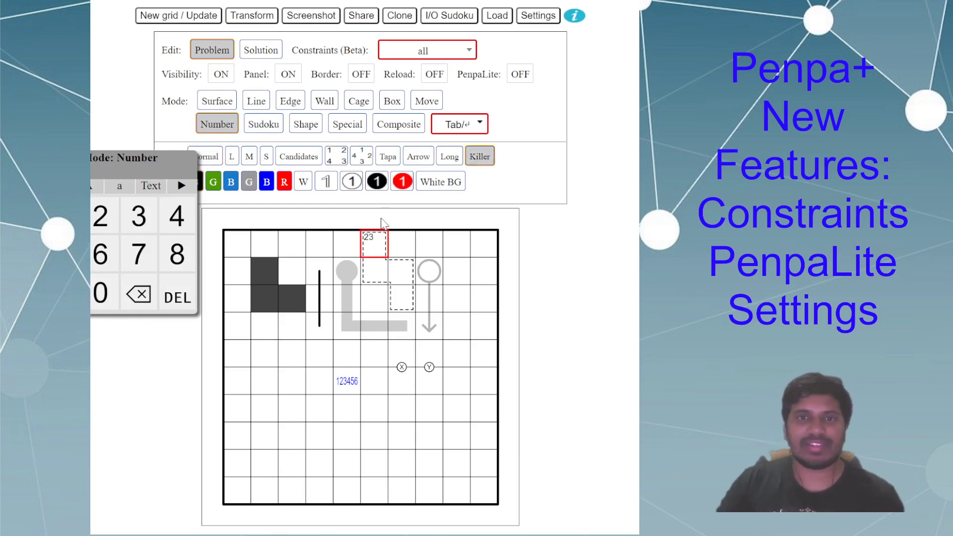
# Step: Switch to editing the solution in Sudoku mode and enter 2 as a Normal digit in the cage's top cell
pyautogui.click(263, 124)
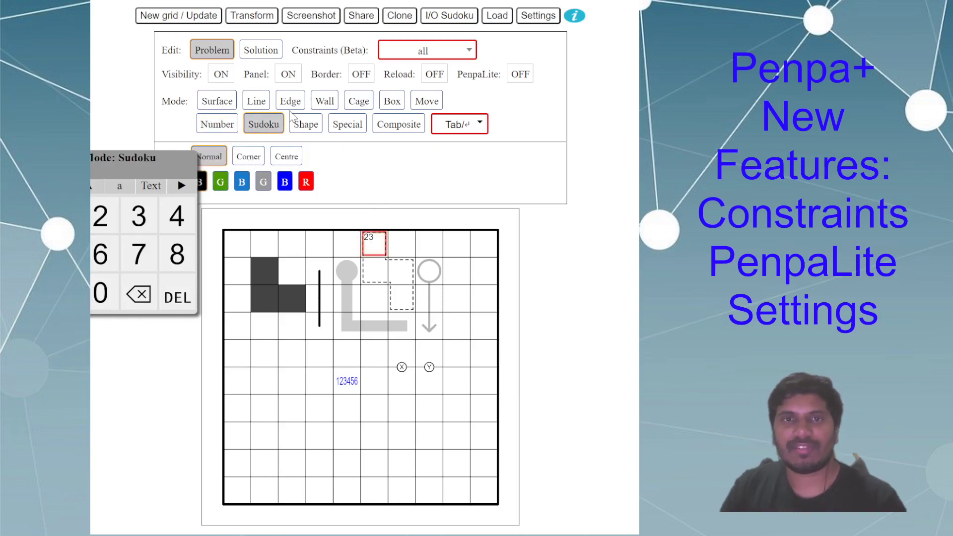
pyautogui.click(267, 50)
pyautogui.click(272, 125)
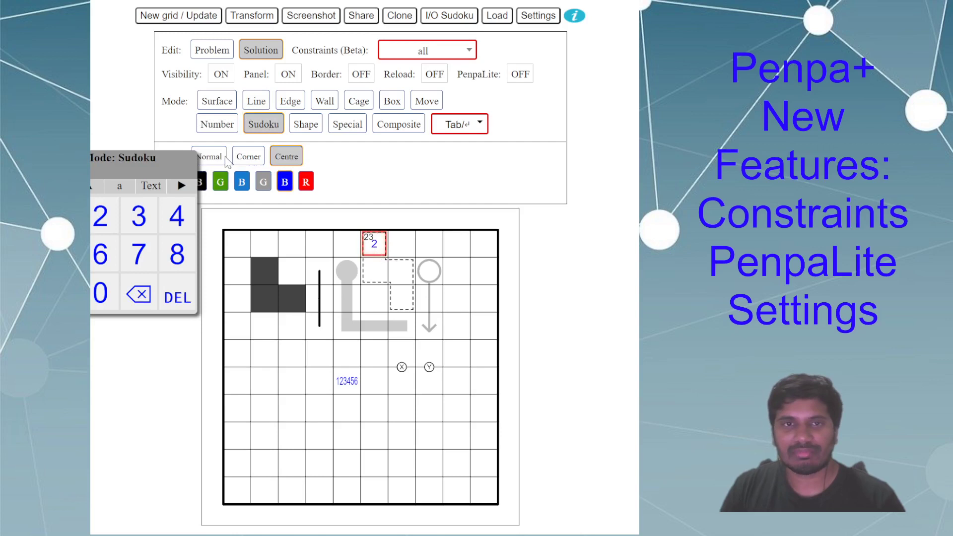
pyautogui.write('z')
pyautogui.write('2')
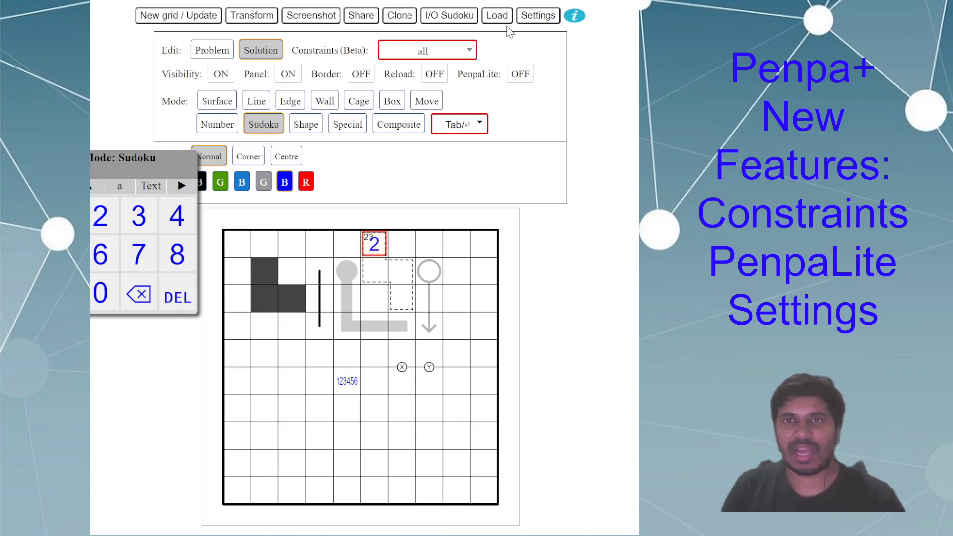
# Step: Set Sudoku Normal to Bottom in the general settings and close them
pyautogui.click(535, 17)
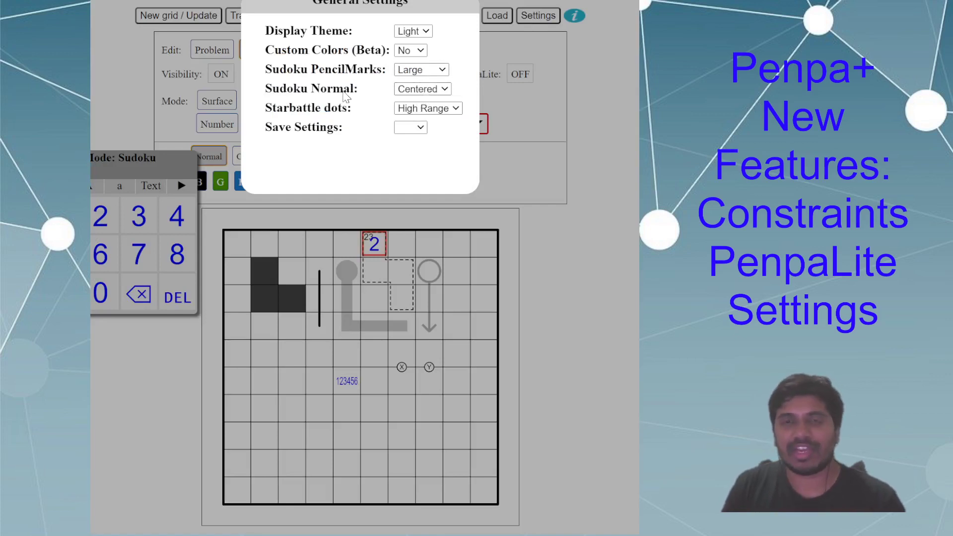
pyautogui.click(411, 92)
pyautogui.click(419, 116)
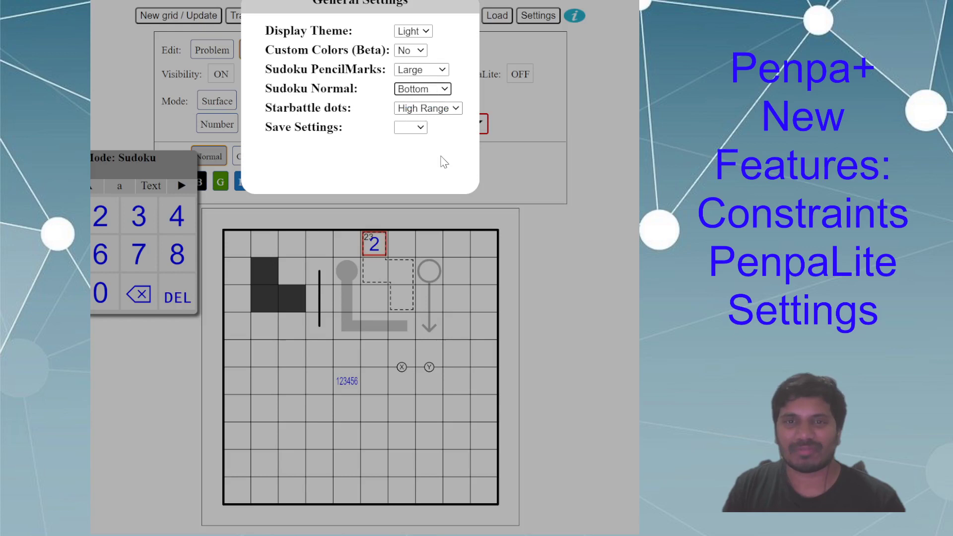
pyautogui.click(572, 189)
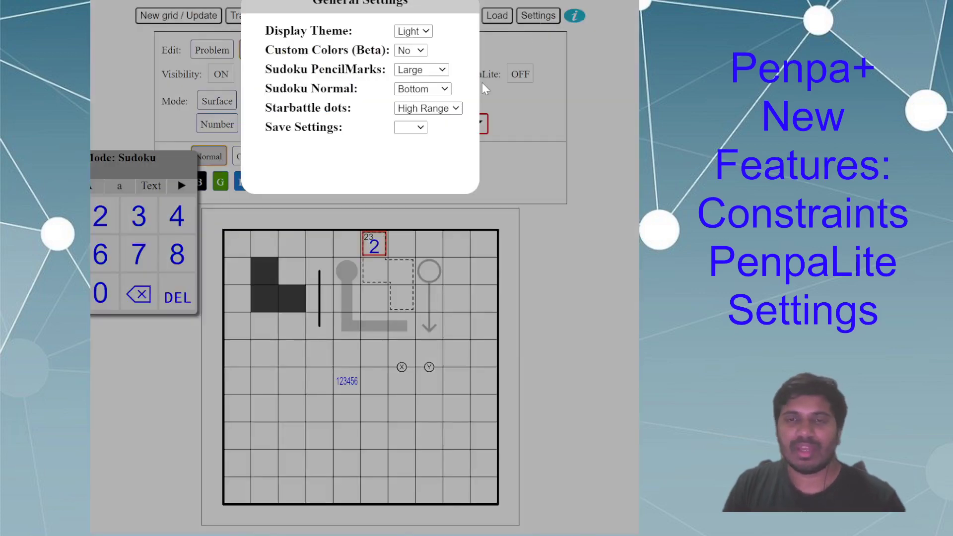
# Step: Review the Starbattle dots option in the general settings and close them without changes
pyautogui.click(541, 20)
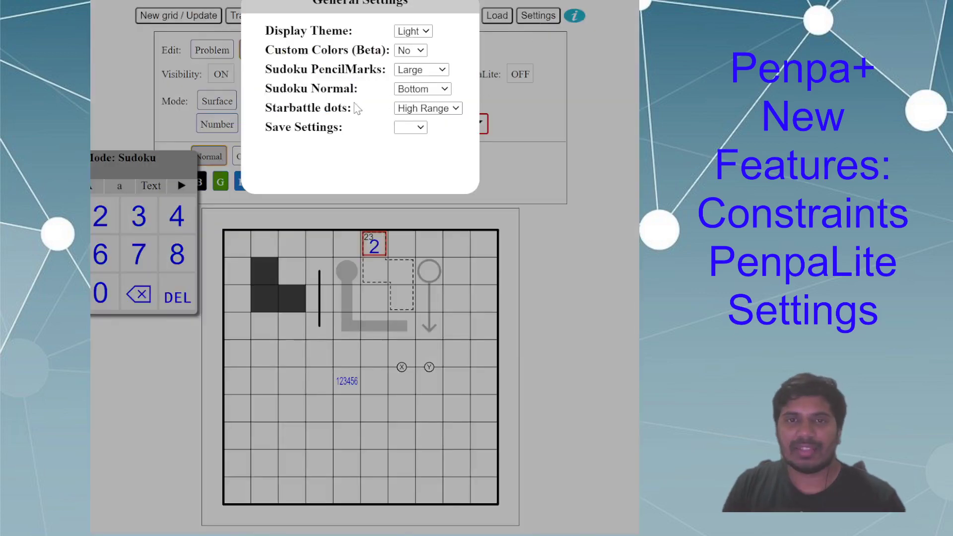
pyautogui.click(444, 108)
pyautogui.click(513, 151)
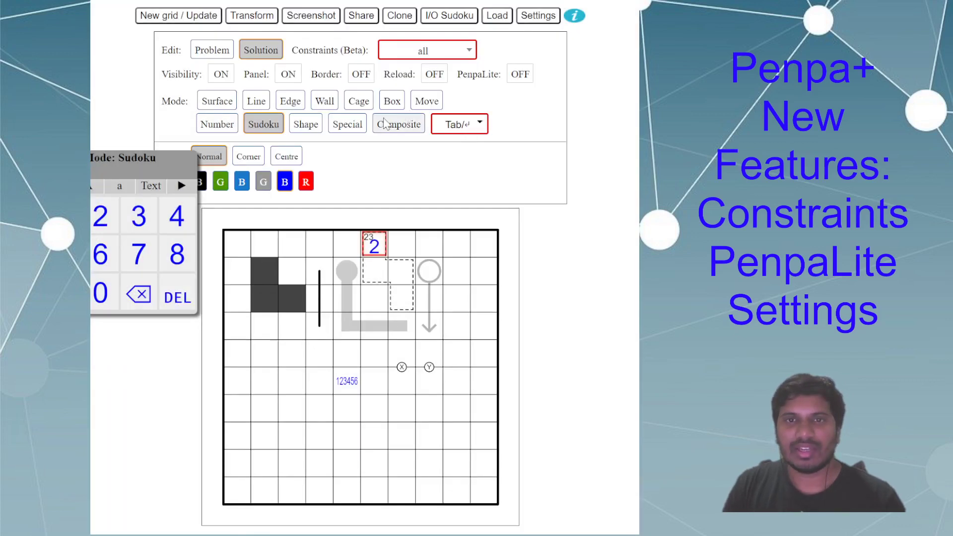
# Step: With the Composite Star Battle mode, place a star in row 8, column 4, crosses in columns 5 and 6, and dots along their shared border
pyautogui.click(384, 123)
pyautogui.moveTo(336, 158)
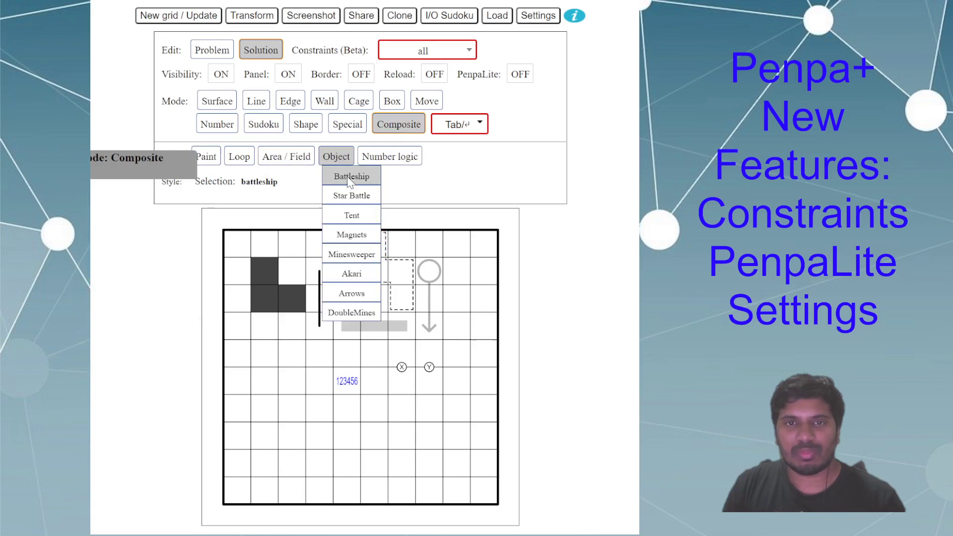
pyautogui.click(352, 195)
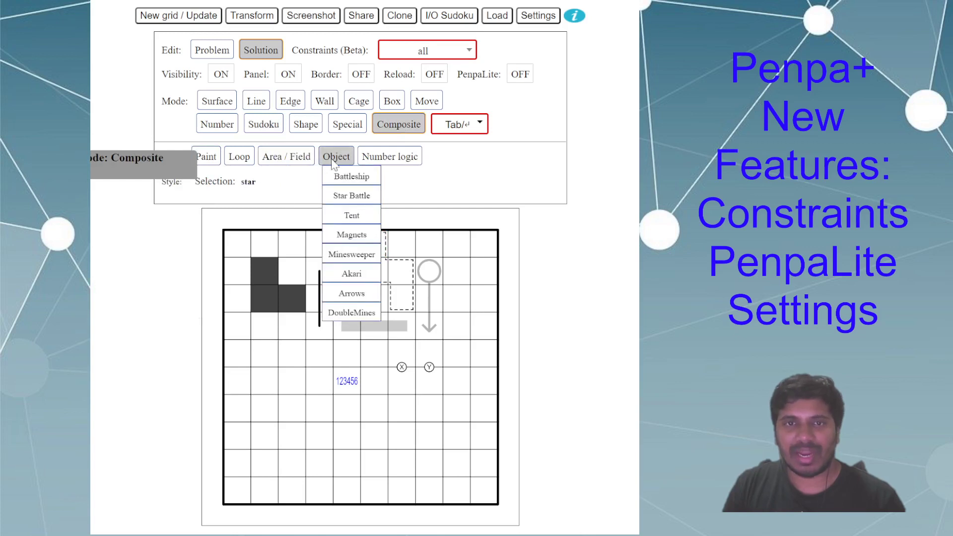
pyautogui.click(314, 426)
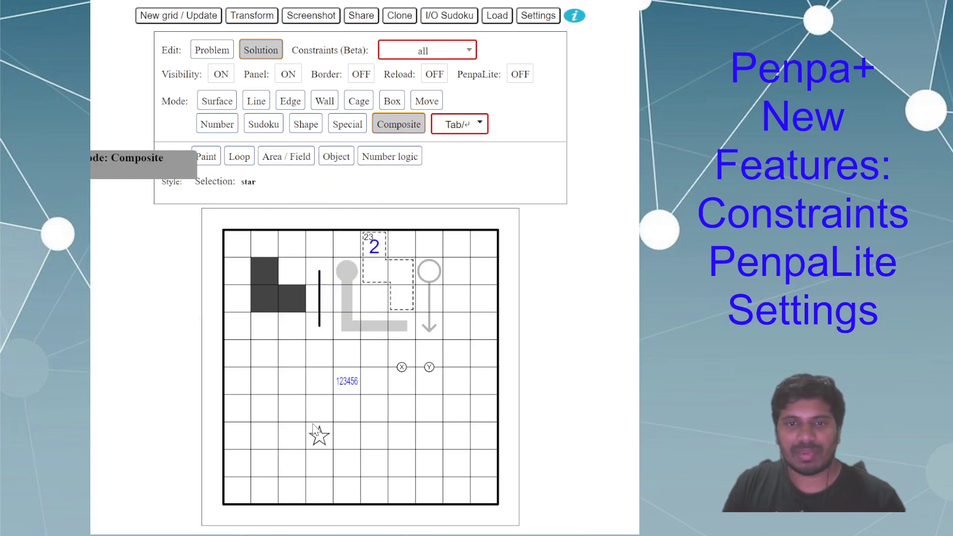
pyautogui.rightClick(345, 432)
pyautogui.rightClick(366, 440)
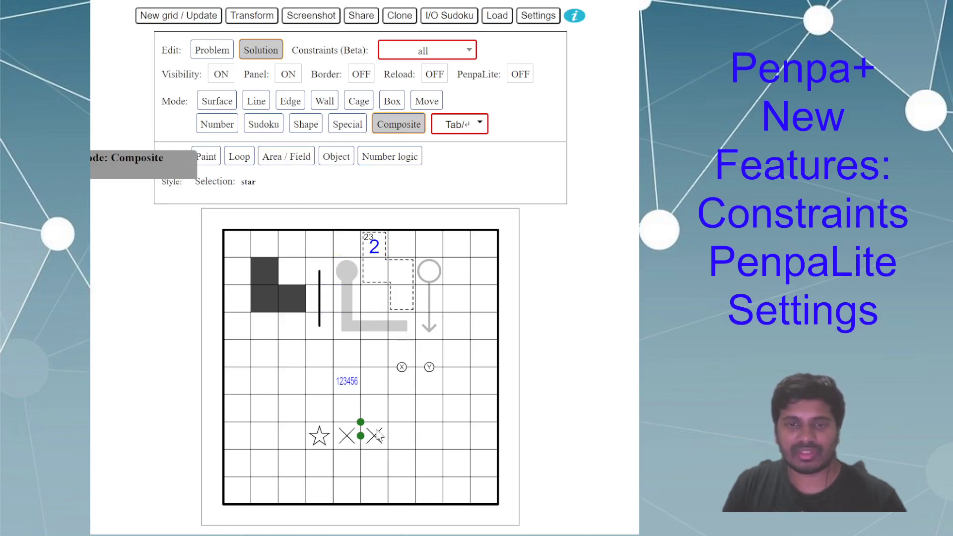
# Step: Set Starbattle dots to Disable in the general settings
pyautogui.click(541, 17)
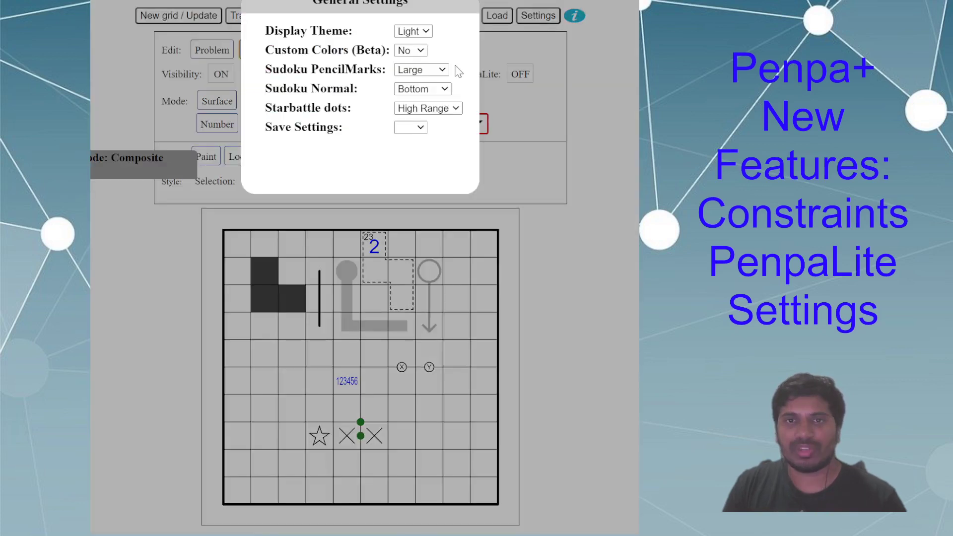
pyautogui.click(450, 110)
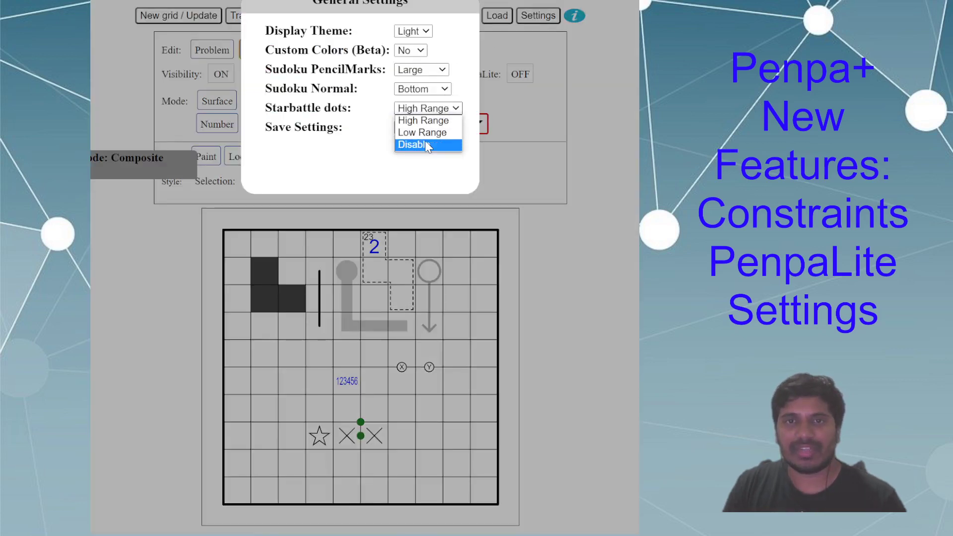
pyautogui.click(425, 141)
pyautogui.click(437, 155)
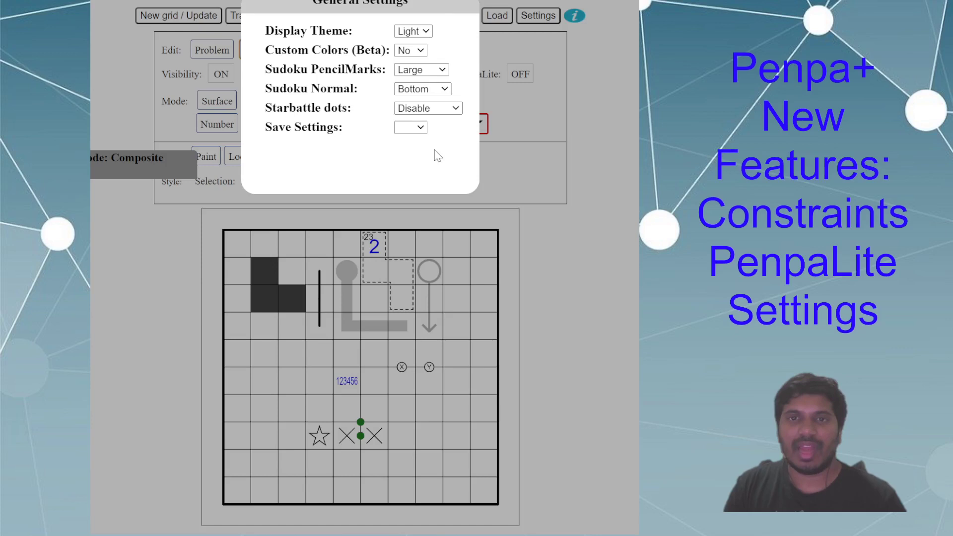
# Step: Set Save Settings to Yes and reload the page
pyautogui.click(420, 128)
pyautogui.click(406, 162)
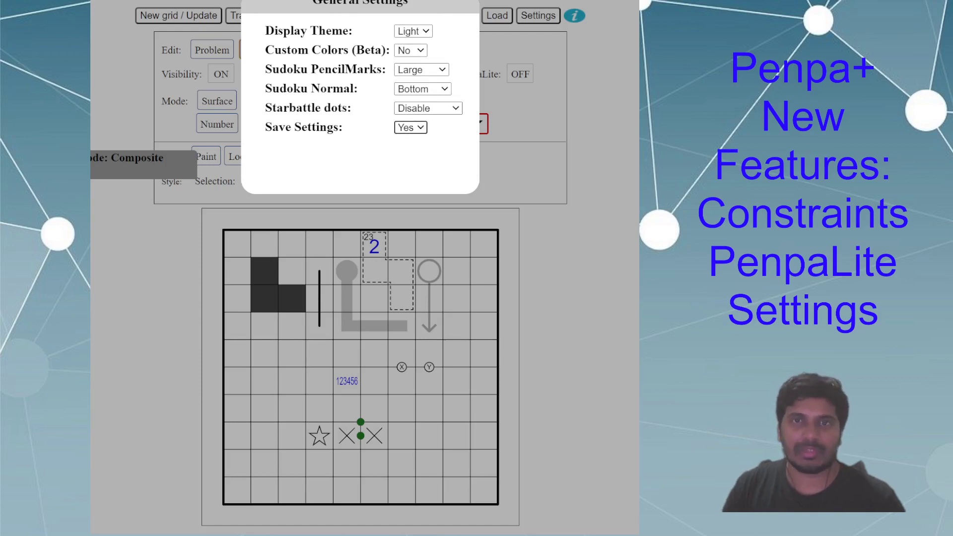
pyautogui.press('F5')
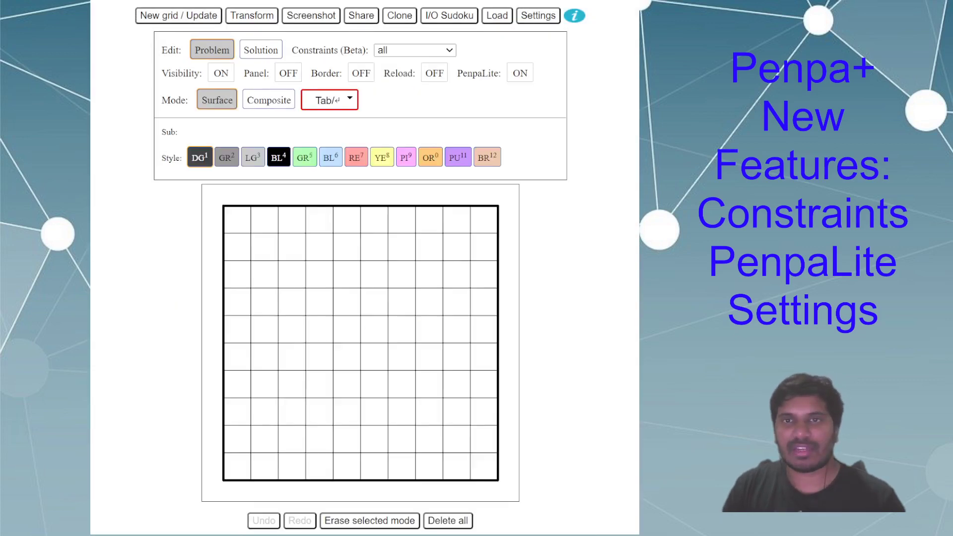
# Step: Check the general settings on the reloaded page for the saved choices and close them without changes
pyautogui.click(544, 15)
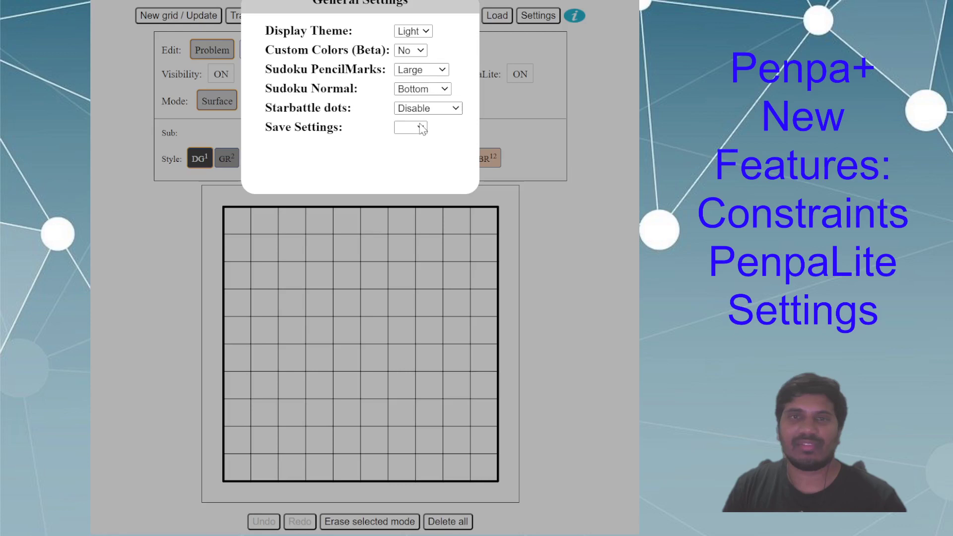
pyautogui.press('Escape')
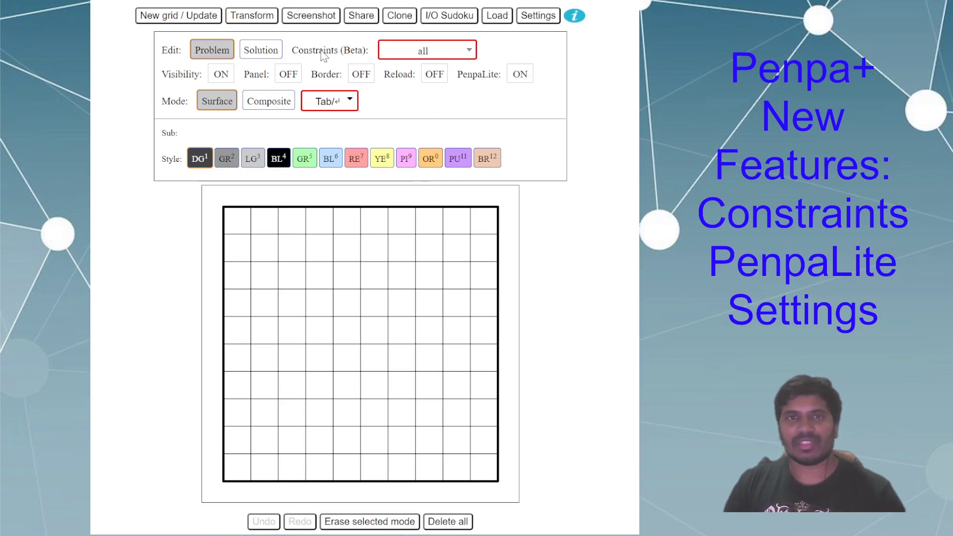
pyautogui.click(528, 19)
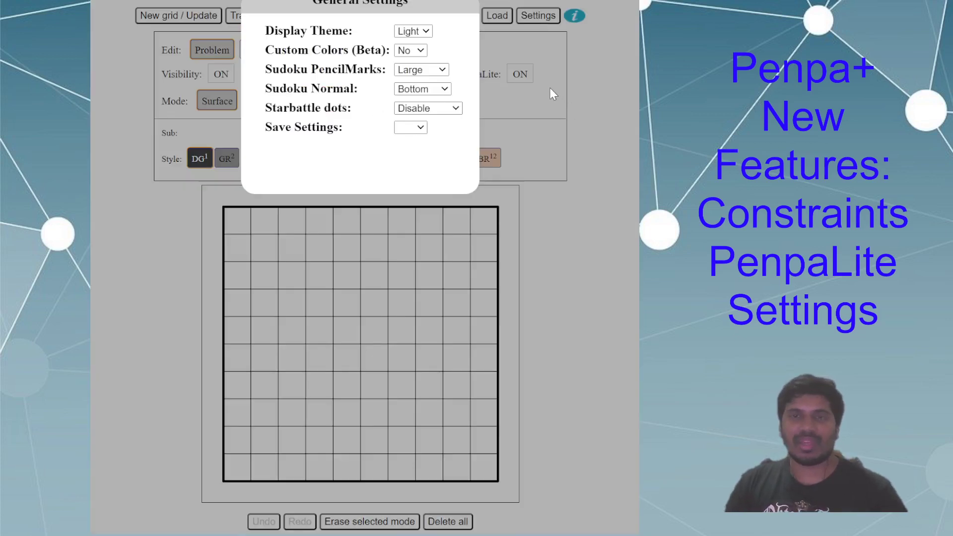
pyautogui.click(607, 121)
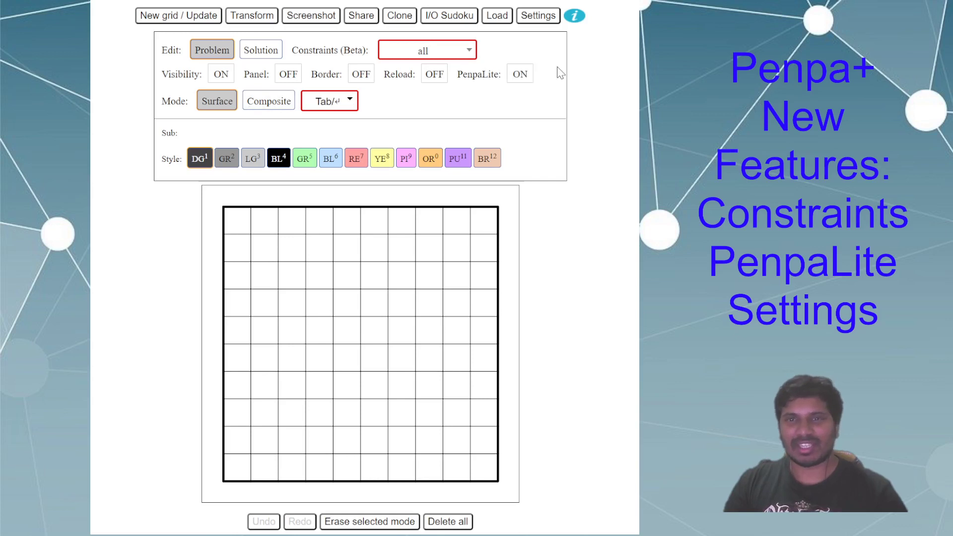
# Step: Review the modes ticked in the Tab selection and turn PenpaLite off
pyautogui.click(328, 105)
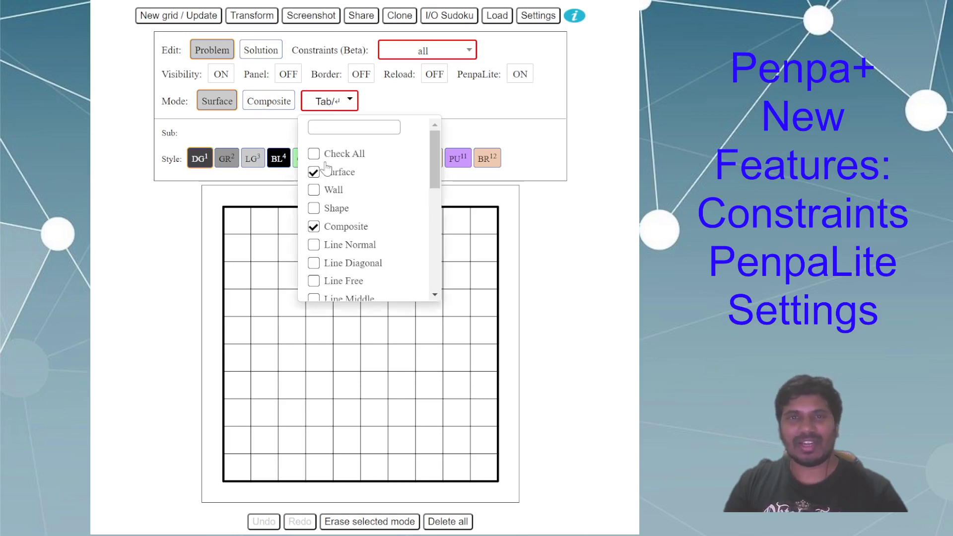
pyautogui.click(522, 117)
pyautogui.click(521, 76)
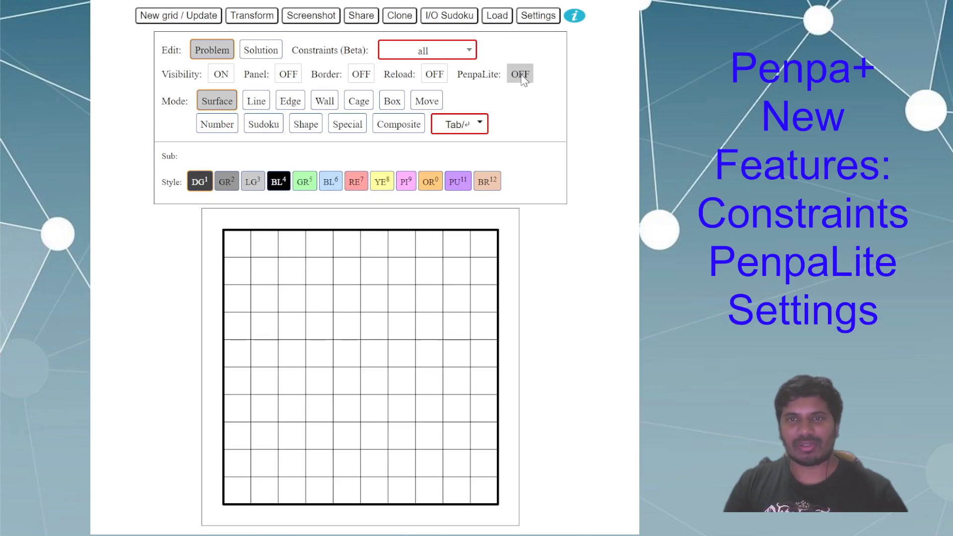
# Step: In Sudoku mode, select row 2, column 2 and cycle the cell selection leftward along the row, past the grid's edge
pyautogui.click(271, 125)
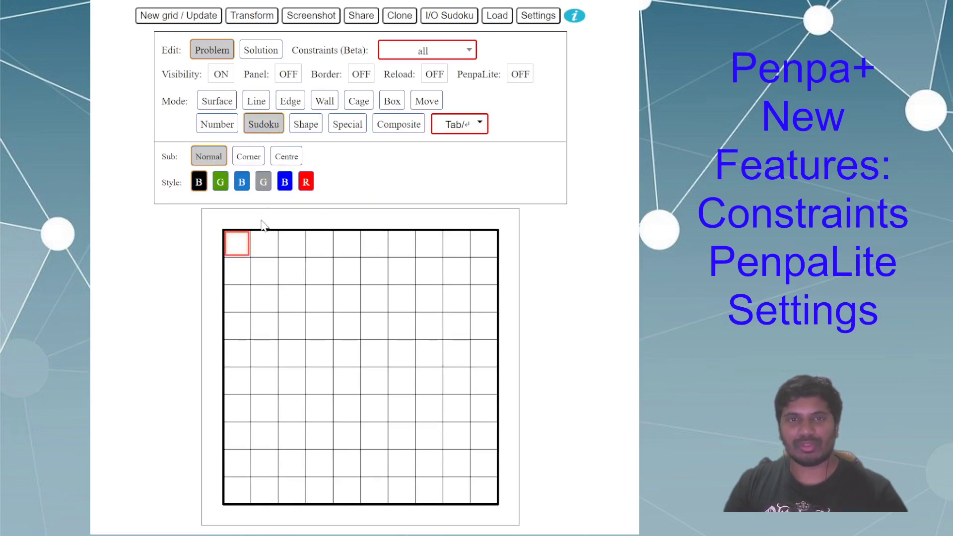
pyautogui.click(264, 271)
pyautogui.press('Left')
pyautogui.press('Left')
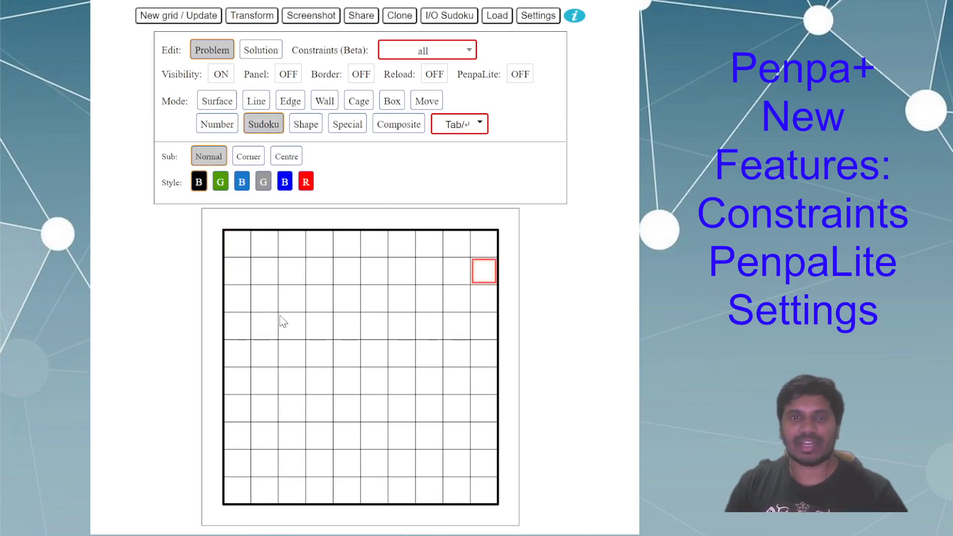
pyautogui.press('Left')
pyautogui.press('Left')
pyautogui.press('Left')
pyautogui.press('Left')
pyautogui.press('Left')
pyautogui.press('Left')
pyautogui.press('Left')
pyautogui.press('Left')
pyautogui.press('Left')
pyautogui.press('Left')
pyautogui.press('Left')
pyautogui.press('Left')
pyautogui.press('Left')
pyautogui.press('Left')
pyautogui.press('Left')
pyautogui.press('Left')
pyautogui.press('Left')
pyautogui.press('Left')
pyautogui.press('Left')
pyautogui.press('Left')
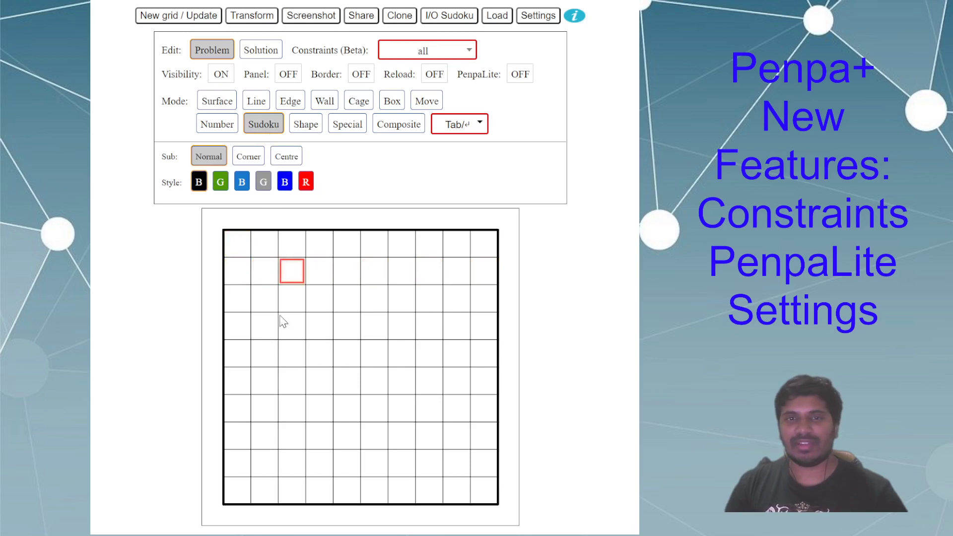
# Step: Cycle the cell selection up and down column 2, past the grid's edges, and leftward along row 3 to column 8
pyautogui.press('Up')
pyautogui.press('Up')
pyautogui.press('Up')
pyautogui.press('Up')
pyautogui.press('Up')
pyautogui.press('Up')
pyautogui.press('Up')
pyautogui.press('Up')
pyautogui.press('Up')
pyautogui.press('Up')
pyautogui.press('Up')
pyautogui.press('Down')
pyautogui.press('Down')
pyautogui.press('Down')
pyautogui.press('Down')
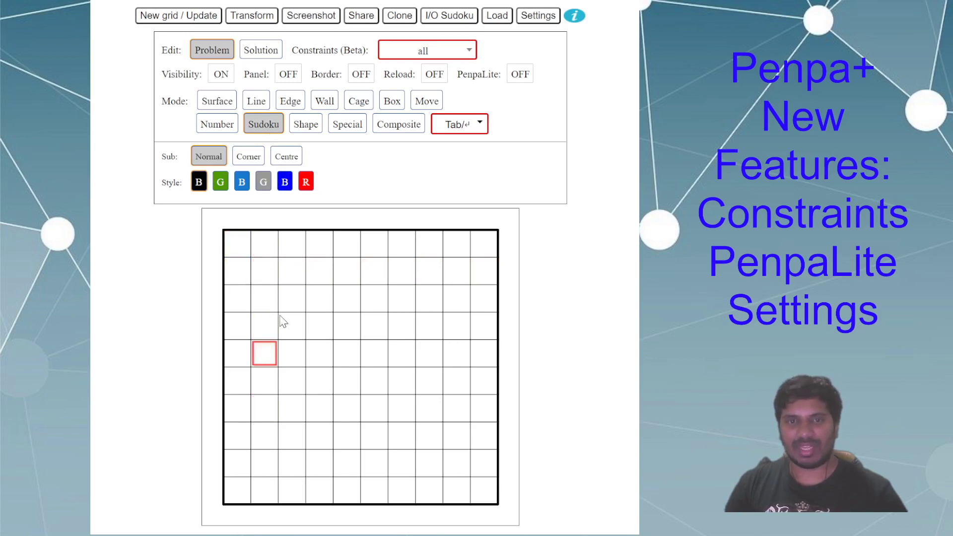
pyautogui.press('Up')
pyautogui.press('Up')
pyautogui.press('Up')
pyautogui.press('Up')
pyautogui.press('Up')
pyautogui.press('Up')
pyautogui.press('Up')
pyautogui.press('Up')
pyautogui.press('Up')
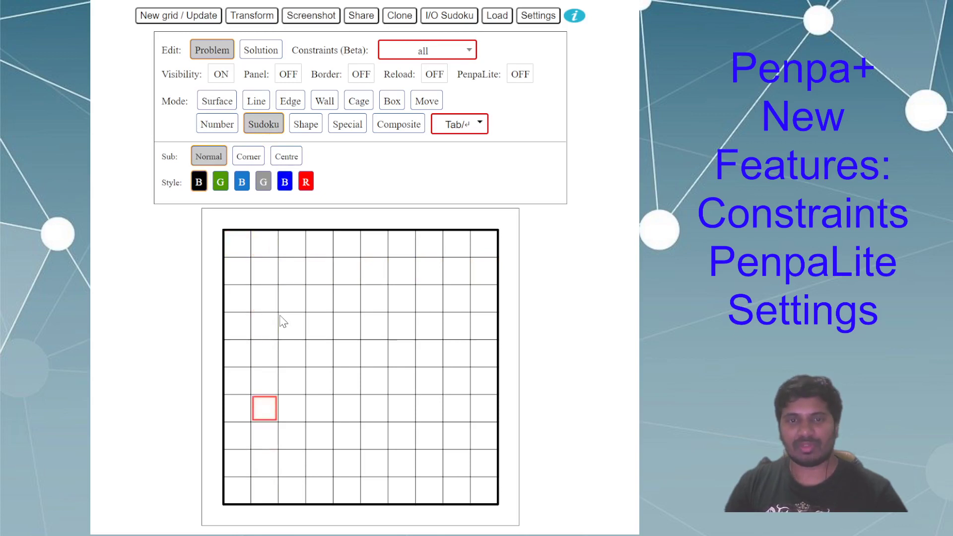
pyautogui.press('Up')
pyautogui.press('Up')
pyautogui.press('Up')
pyautogui.press('Left')
pyautogui.press('Left')
pyautogui.press('Left')
pyautogui.press('Left')
pyautogui.press('Left')
pyautogui.press('Left')
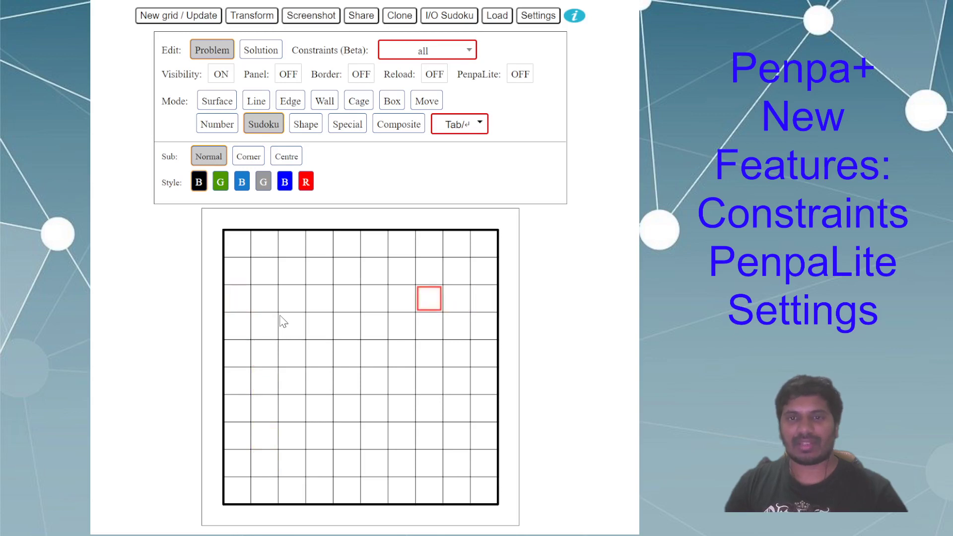
# Step: Select row 3, column 1 and move the selection leftward across the grid's edge to column 3
pyautogui.click(223, 301)
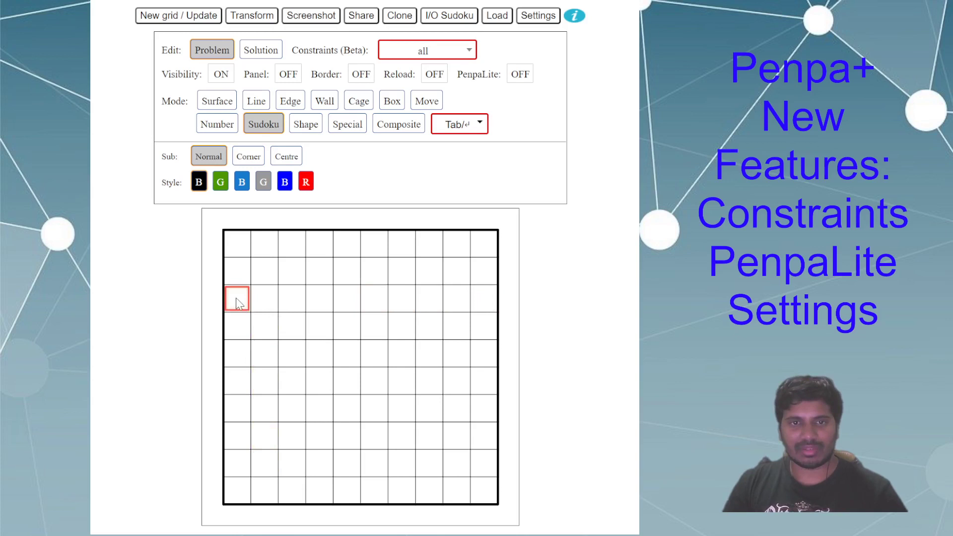
pyautogui.press('Left')
pyautogui.press('Left')
pyautogui.press('Left')
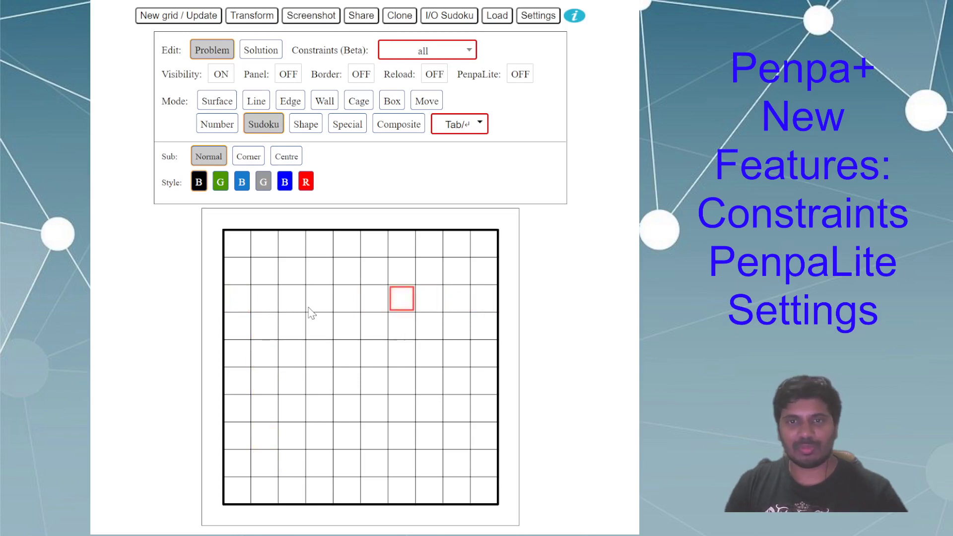
pyautogui.press('Left')
pyautogui.press('Left')
pyautogui.press('Left')
pyautogui.press('Left')
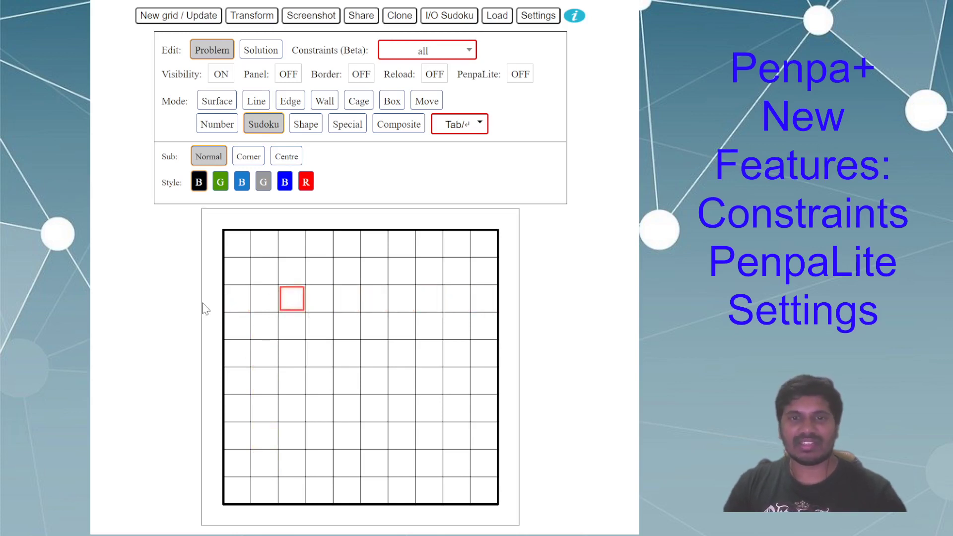
# Step: Select the outside cell beside row 3, reselect row 3, column 1, and move the selection across the edge to row 5, column 8
pyautogui.click(222, 307)
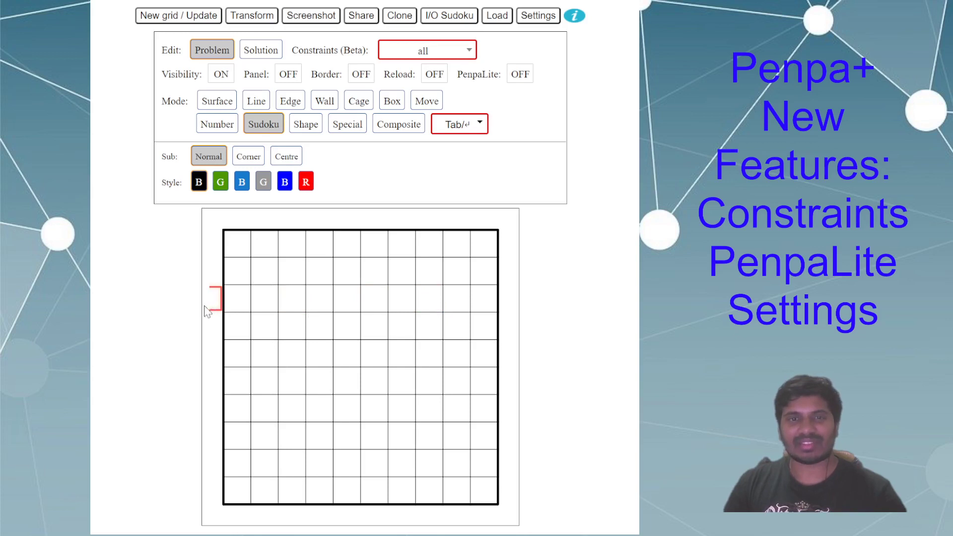
pyautogui.click(233, 307)
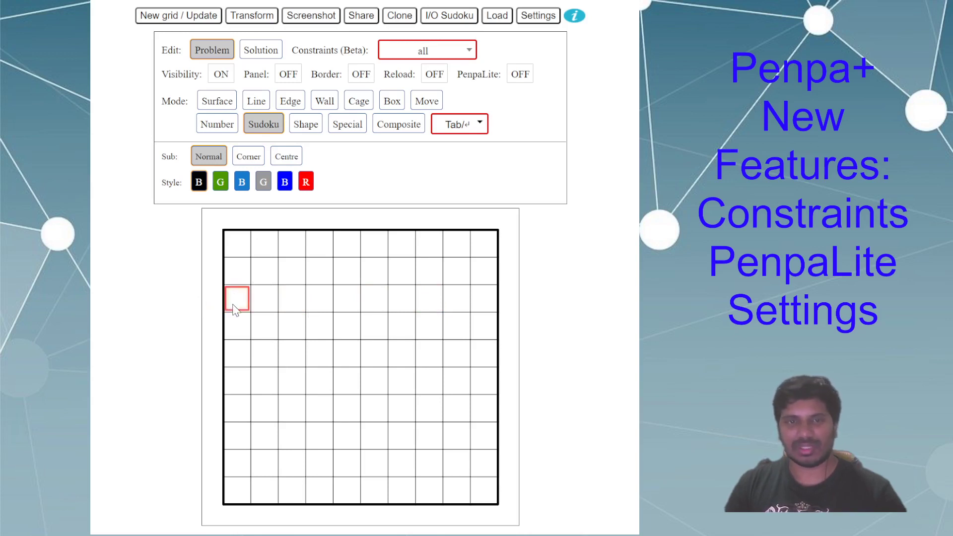
pyautogui.press('Left')
pyautogui.press('Left')
pyautogui.press('Left')
pyautogui.press('Down')
pyautogui.press('Down')
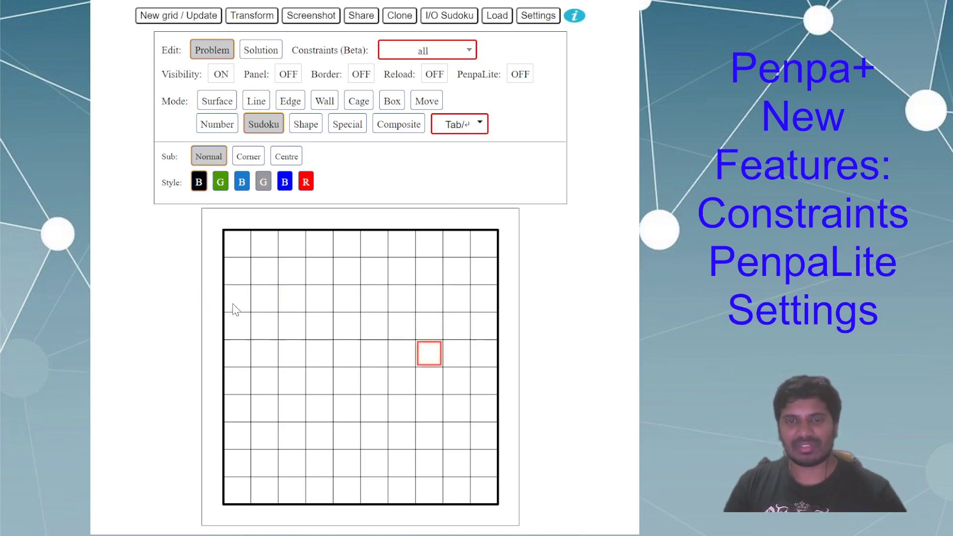
# Step: Cycle the cell selection vertically through column 8 and bring it leftward to row 5, column 4
pyautogui.press('Up')
pyautogui.press('Up')
pyautogui.press('Up')
pyautogui.press('Up')
pyautogui.press('Up')
pyautogui.press('Up')
pyautogui.press('Up')
pyautogui.press('Up')
pyautogui.press('Up')
pyautogui.press('Up')
pyautogui.press('Up')
pyautogui.press('Up')
pyautogui.press('Up')
pyautogui.press('Down')
pyautogui.press('Down')
pyautogui.press('Down')
pyautogui.press('Down')
pyautogui.press('Up')
pyautogui.press('Left')
pyautogui.press('Left')
pyautogui.press('Left')
pyautogui.press('Left')
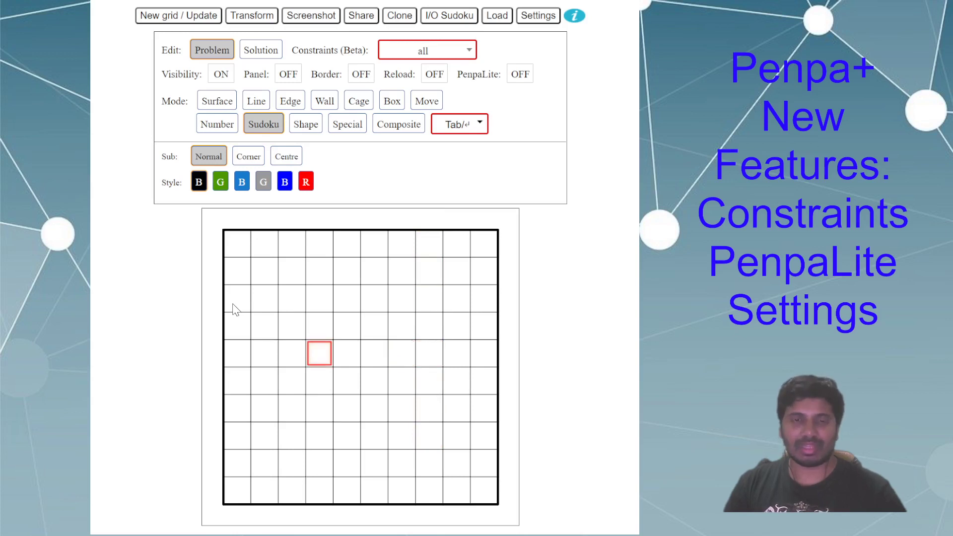
# Step: Move the cell selection to column 2, wrap it down to row 1, and continue right and down to row 5, column 7
pyautogui.press('Left')
pyautogui.press('Left')
pyautogui.press('Down')
pyautogui.press('Down')
pyautogui.press('Down')
pyautogui.press('Down')
pyautogui.press('Down')
pyautogui.press('Down')
pyautogui.press('Down')
pyautogui.press('Down')
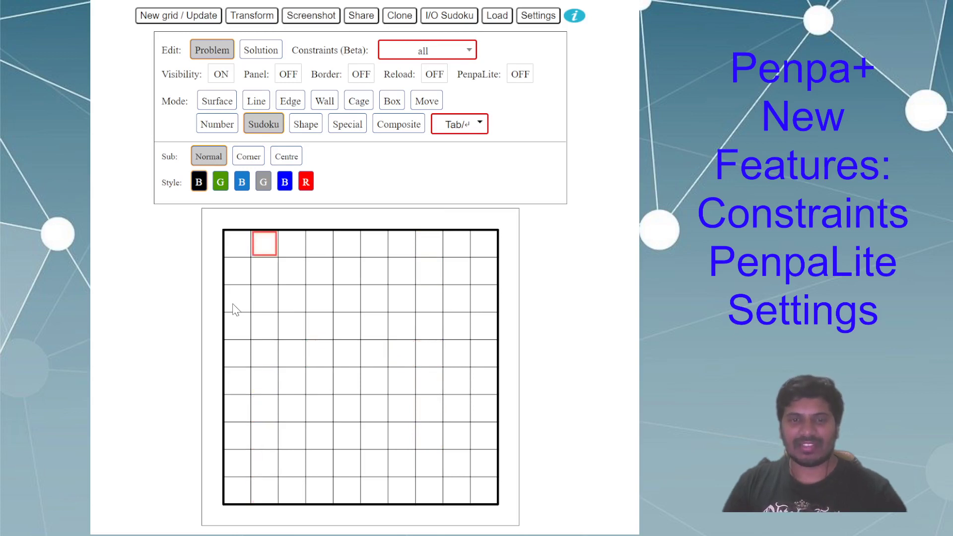
pyautogui.press('Right')
pyautogui.press('Down')
pyautogui.press('Right')
pyautogui.press('Down')
pyautogui.press('Right')
pyautogui.press('Right')
pyautogui.press('Right')
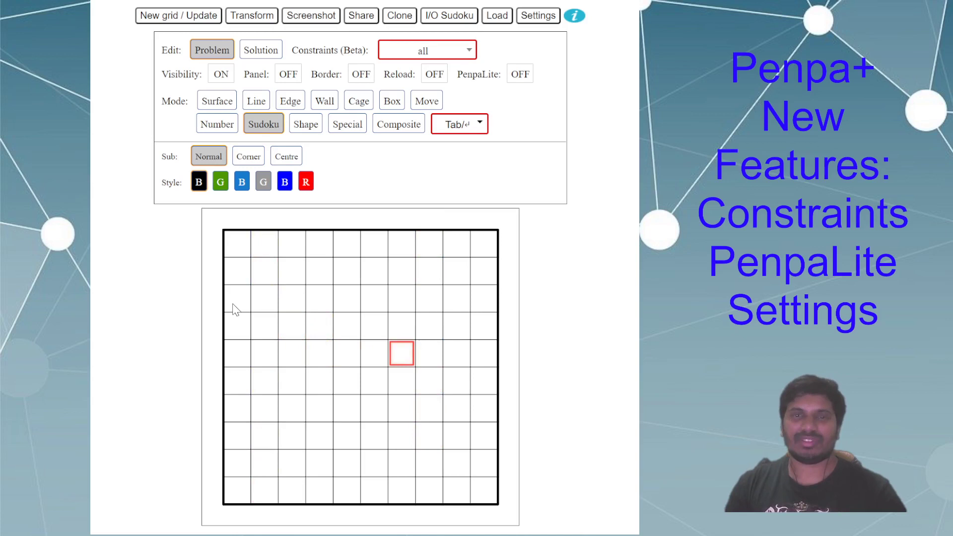